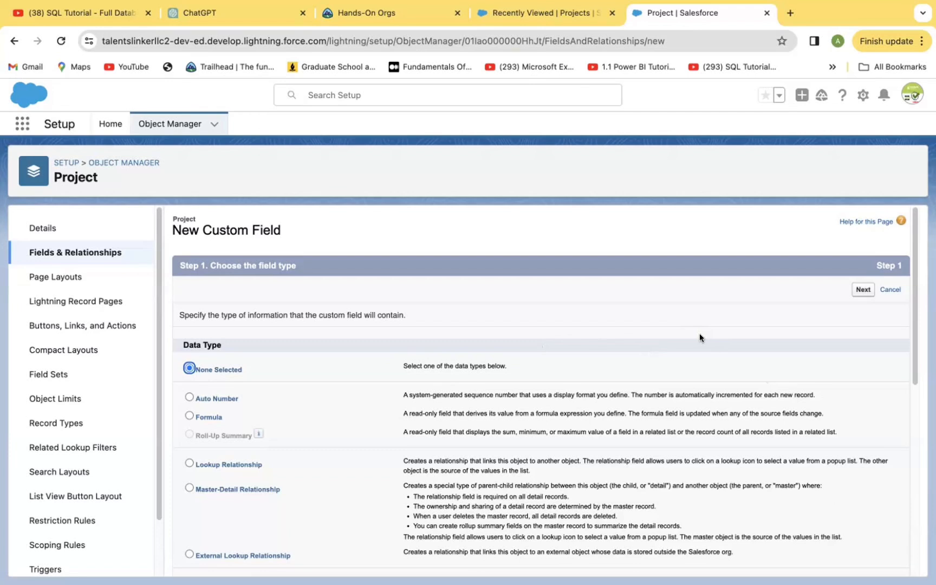
- Define a new Formula field labelled Project Days, named Project_Days, with the Number return type, and proceed to the formula entry
{"action": "left_click", "coordinate": [186, 414]}
{"action": "left_click", "coordinate": [857, 290]}
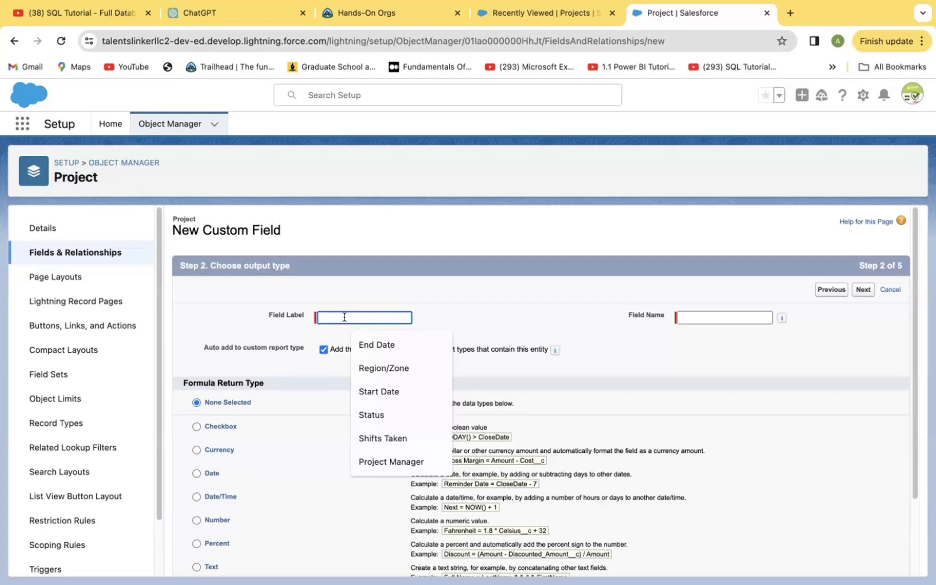
{"action": "type", "text": "Projeco"}
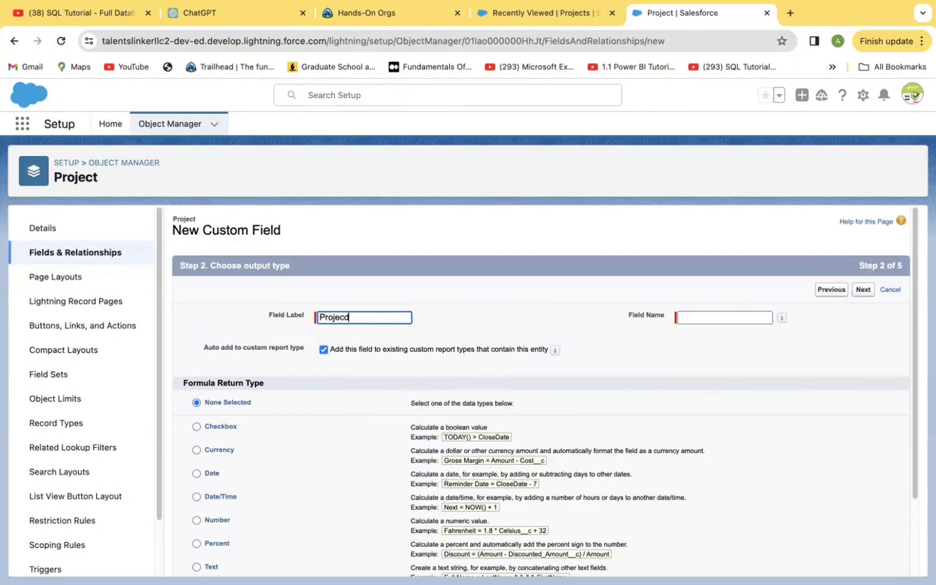
{"action": "key", "text": "BackSpace"}
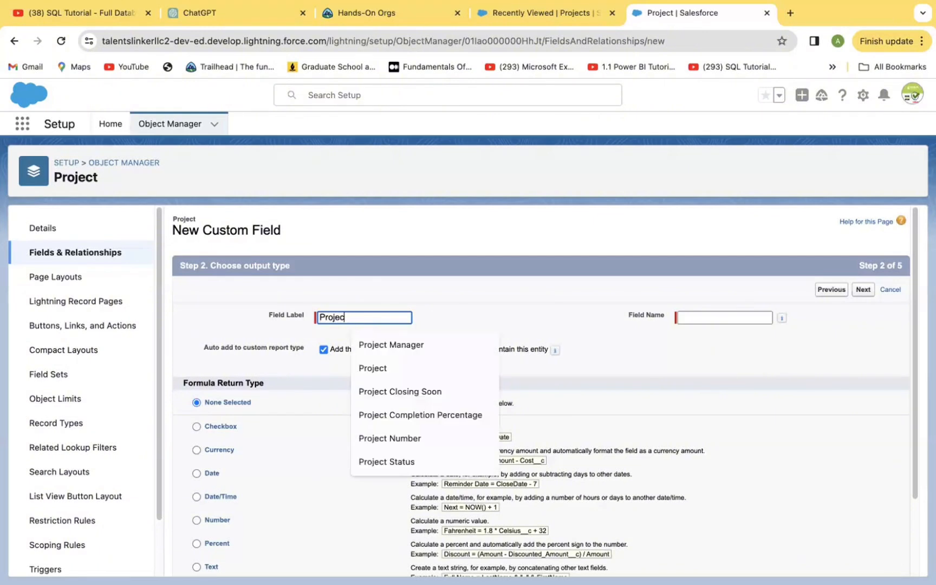
{"action": "type", "text": "t Days"}
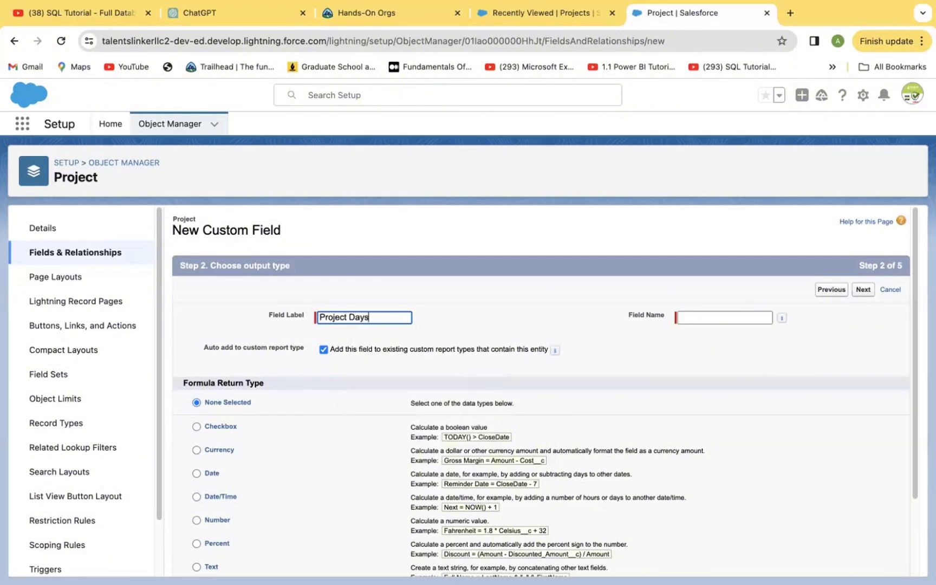
{"action": "left_click", "coordinate": [701, 314]}
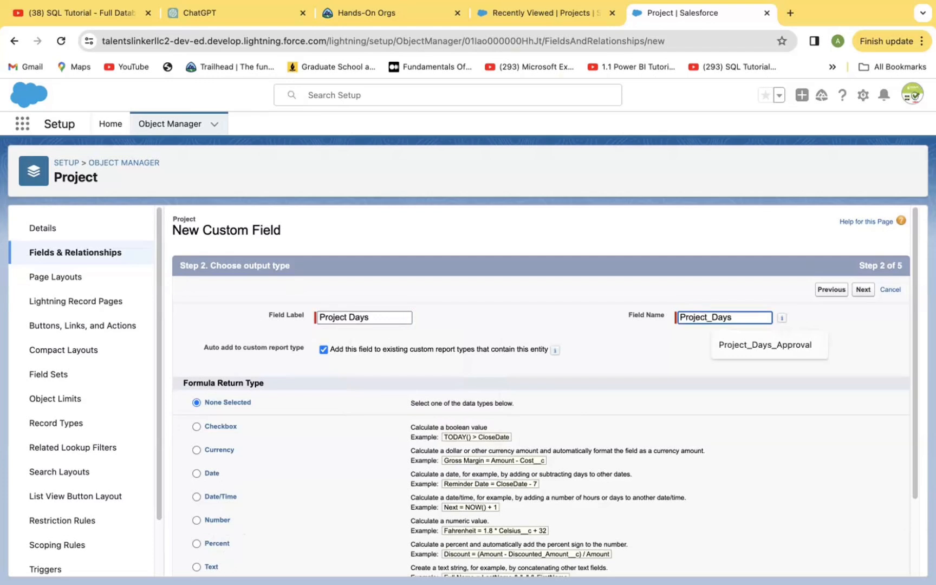
{"action": "left_click", "coordinate": [196, 519]}
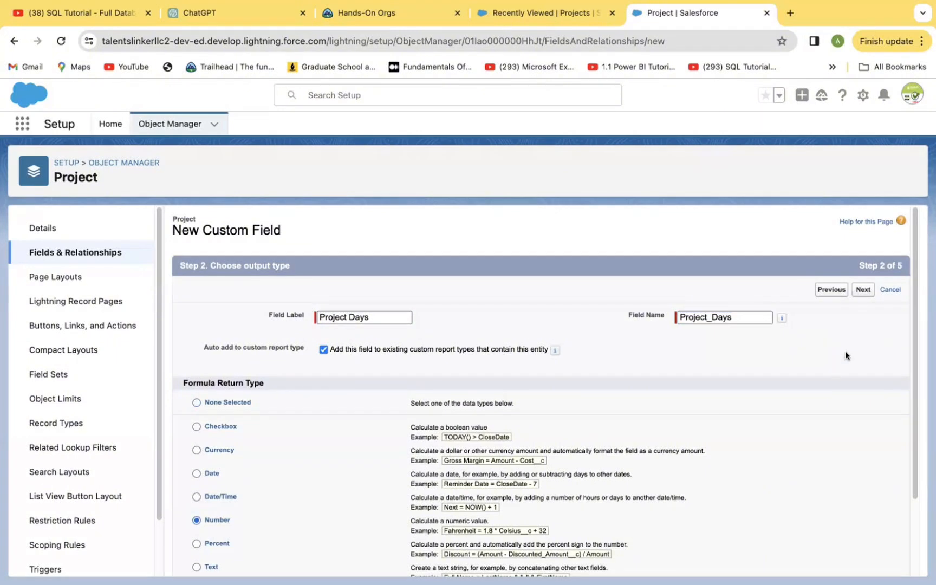
{"action": "left_click", "coordinate": [861, 290]}
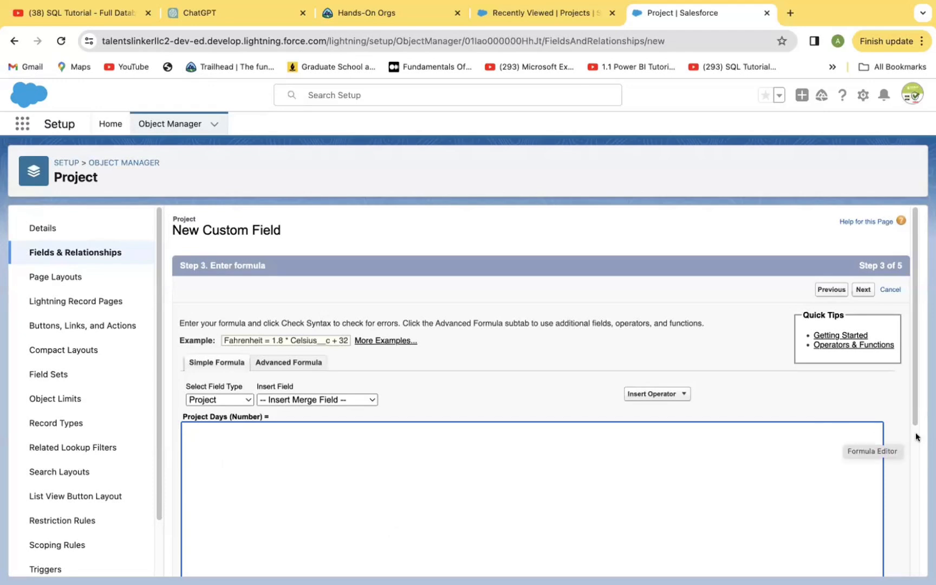
{"action": "scroll", "coordinate": [915, 412], "scroll_direction": "down", "scroll_amount": 10}
{"action": "scroll", "coordinate": [909, 412], "scroll_direction": "up", "scroll_amount": 5}
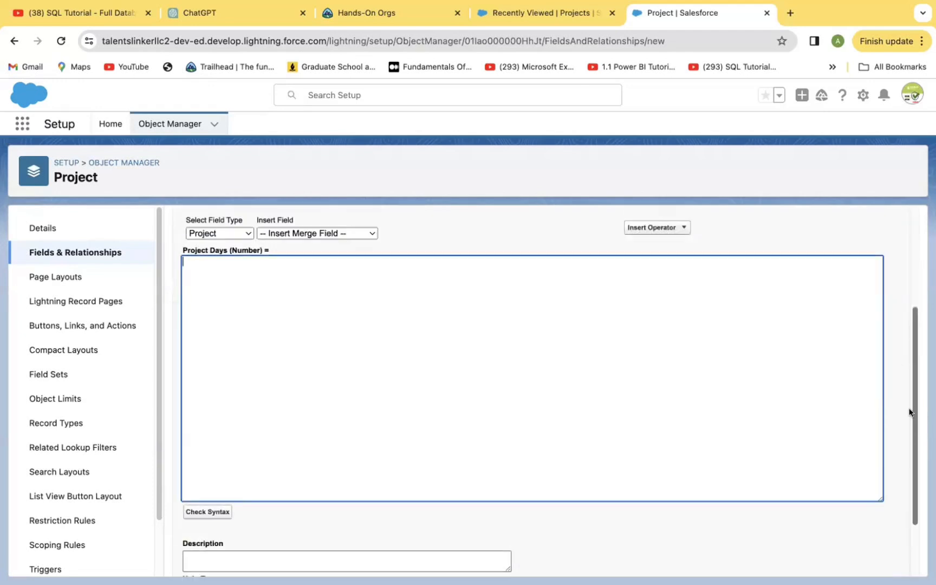
{"action": "scroll", "coordinate": [907, 374], "scroll_direction": "up", "scroll_amount": 1}
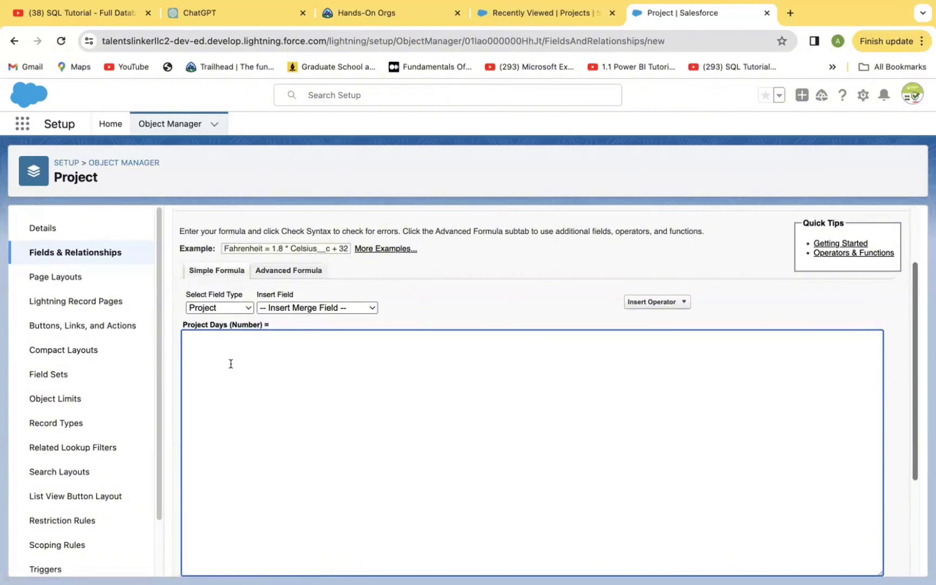
{"action": "left_click", "coordinate": [194, 335]}
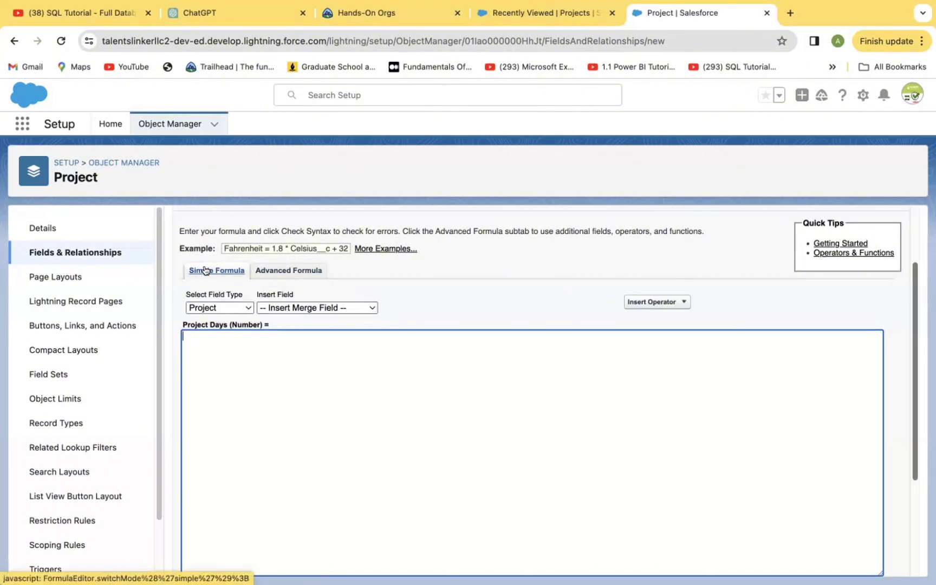
{"action": "left_click", "coordinate": [282, 271]}
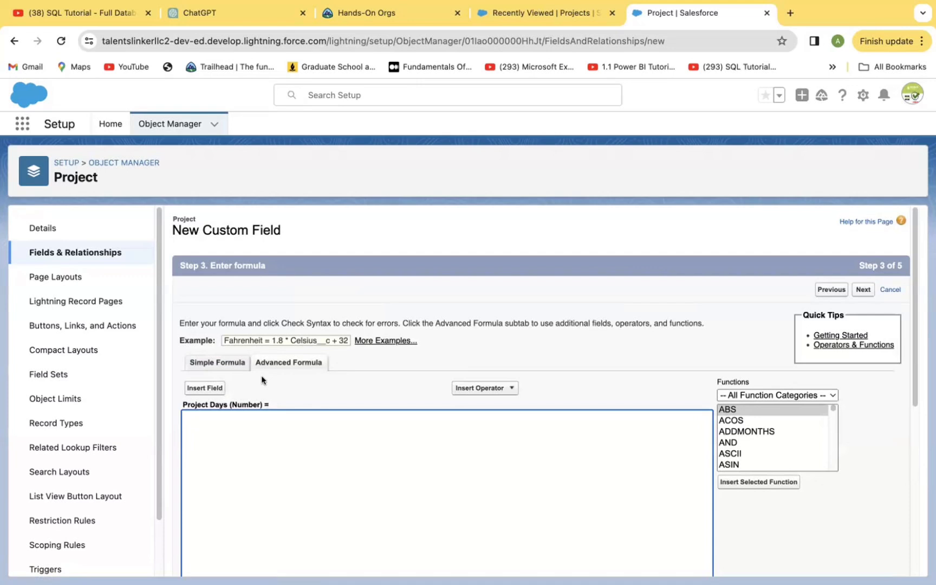
{"action": "left_click", "coordinate": [199, 363]}
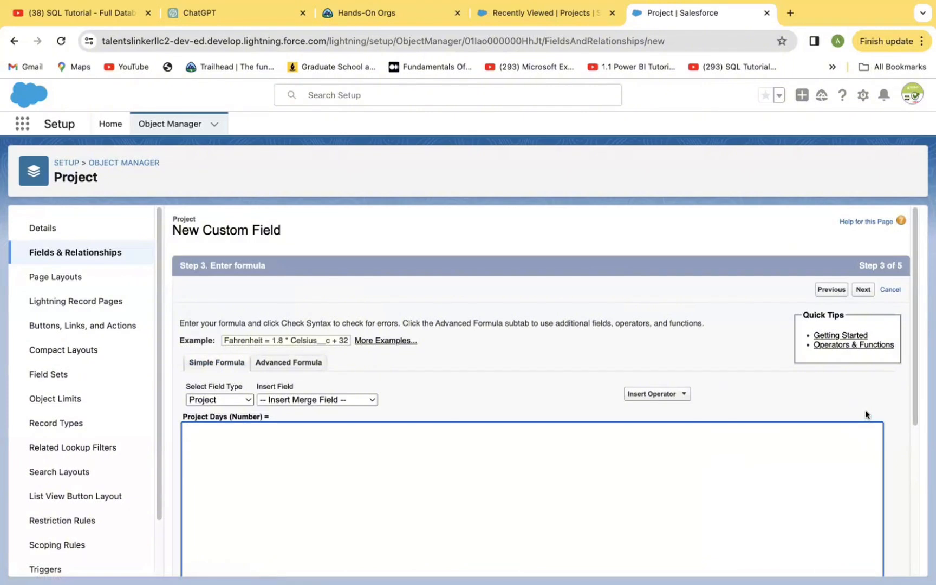
- In the advanced formula editor, insert the Project object's End Date field followed by the Subtract operator
{"action": "left_click", "coordinate": [287, 367]}
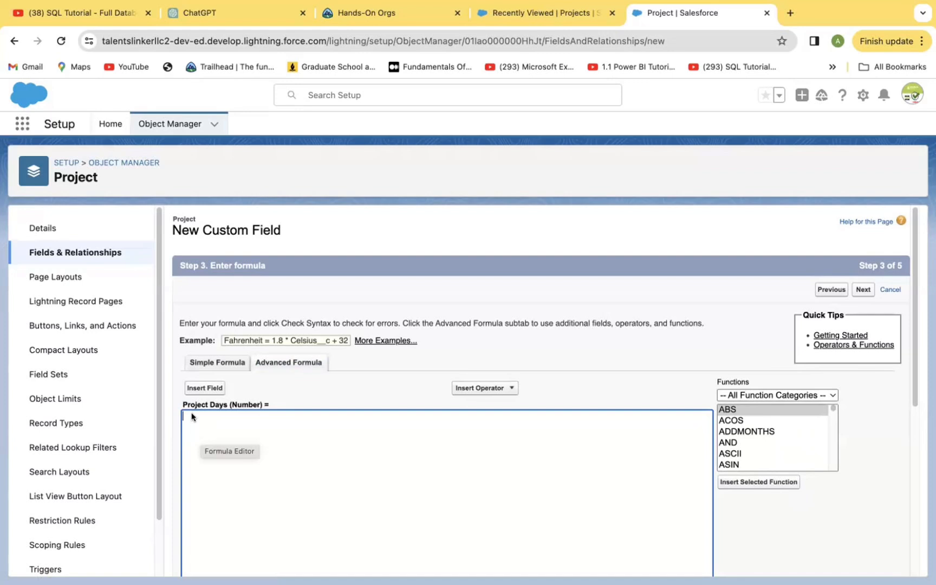
{"action": "left_click", "coordinate": [205, 388]}
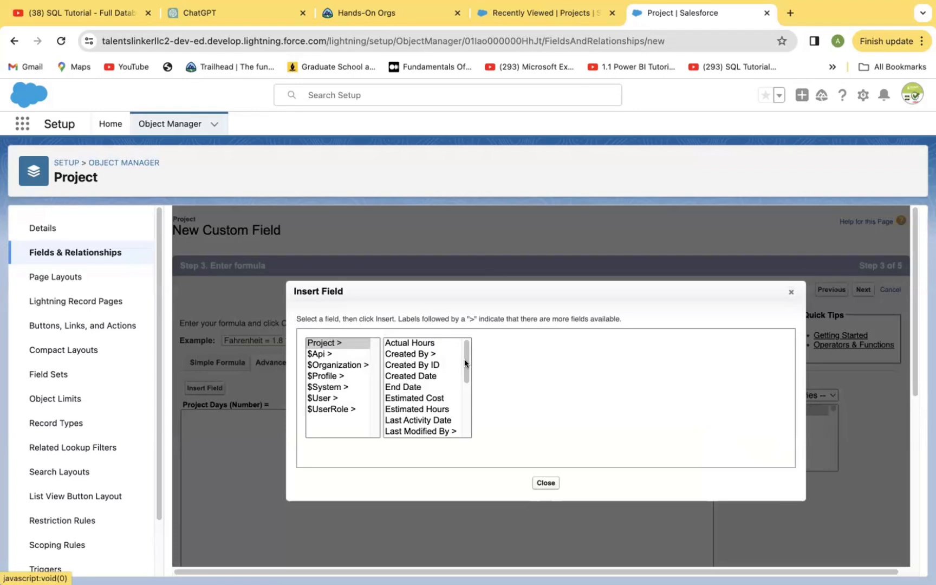
{"action": "left_click", "coordinate": [411, 389]}
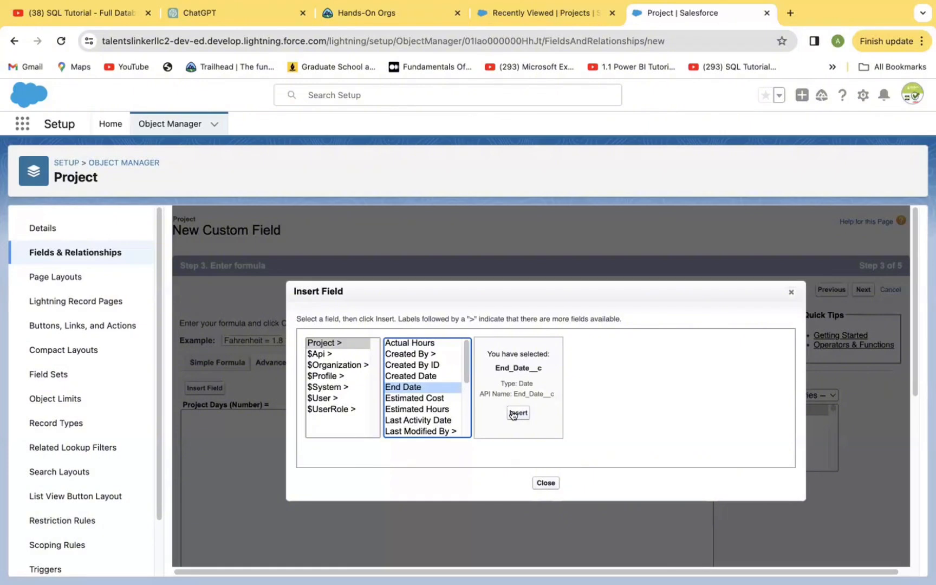
{"action": "left_click", "coordinate": [514, 414]}
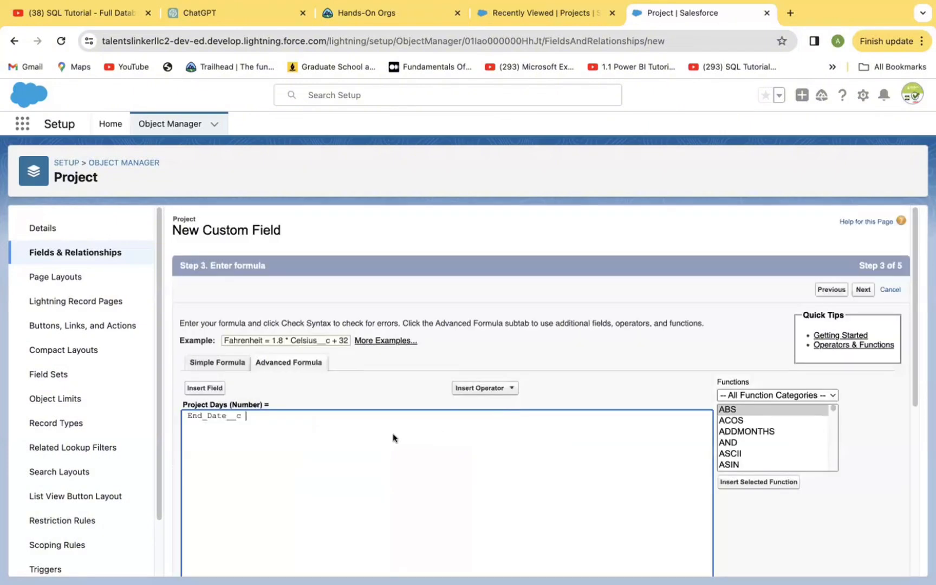
{"action": "left_click", "coordinate": [509, 388]}
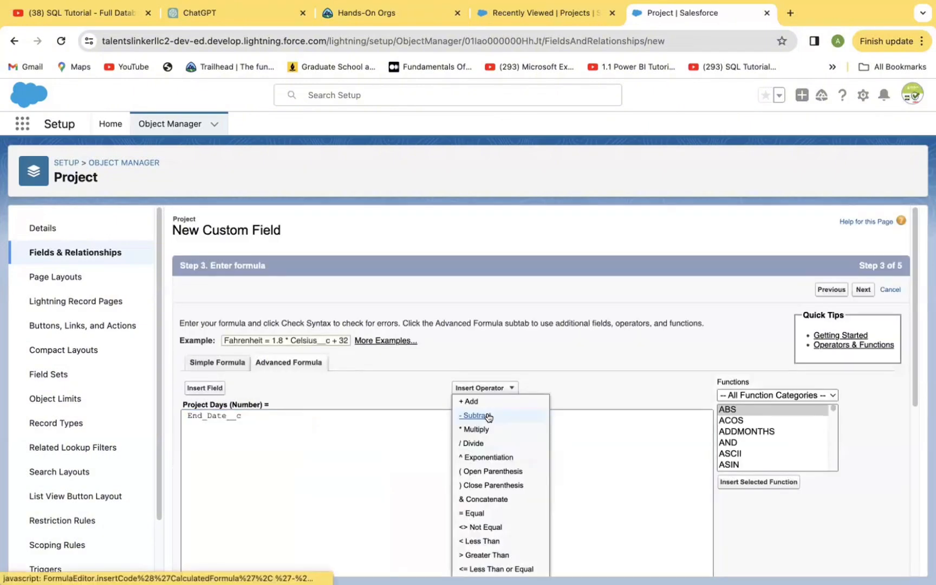
{"action": "left_click", "coordinate": [487, 415]}
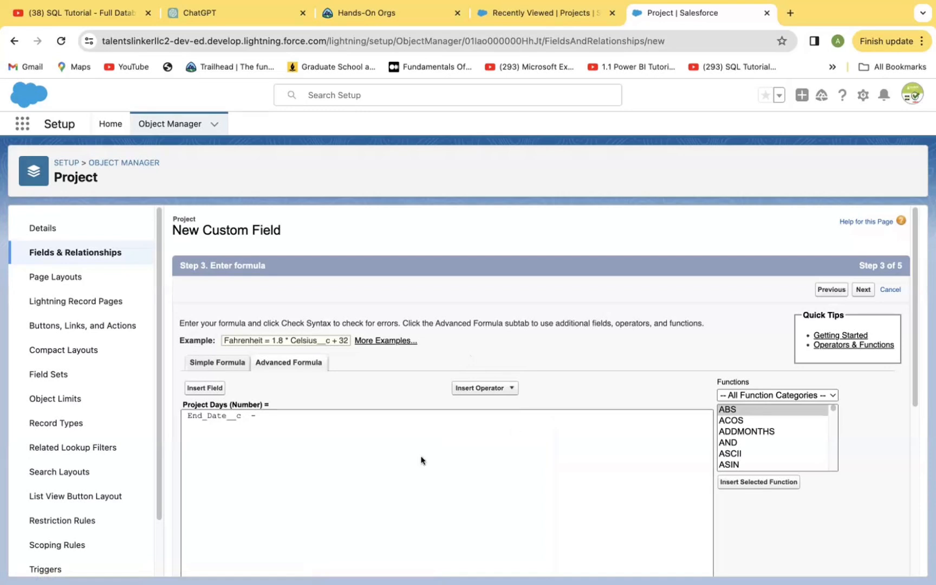
- Insert the Project object's Start Date field after the minus sign to complete End_Date__c - Start_Date__c
{"action": "left_click", "coordinate": [258, 416]}
{"action": "left_click", "coordinate": [210, 388]}
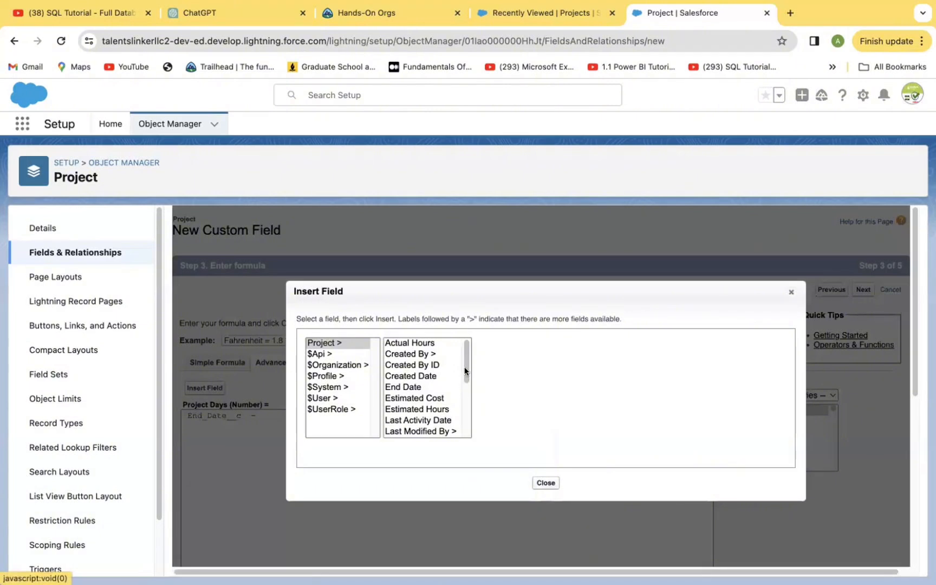
{"action": "left_click_drag", "start_coordinate": [465, 366], "coordinate": [462, 454]}
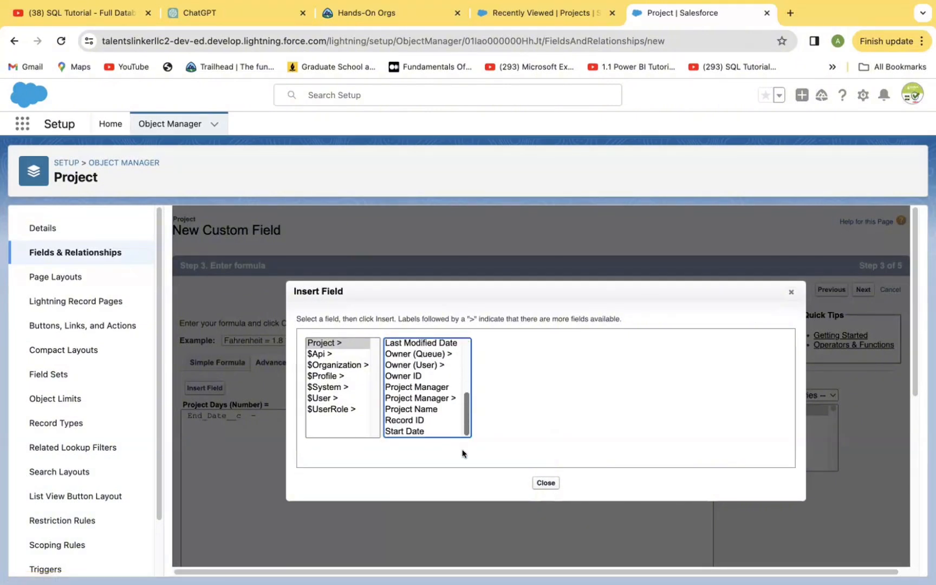
{"action": "left_click", "coordinate": [408, 431]}
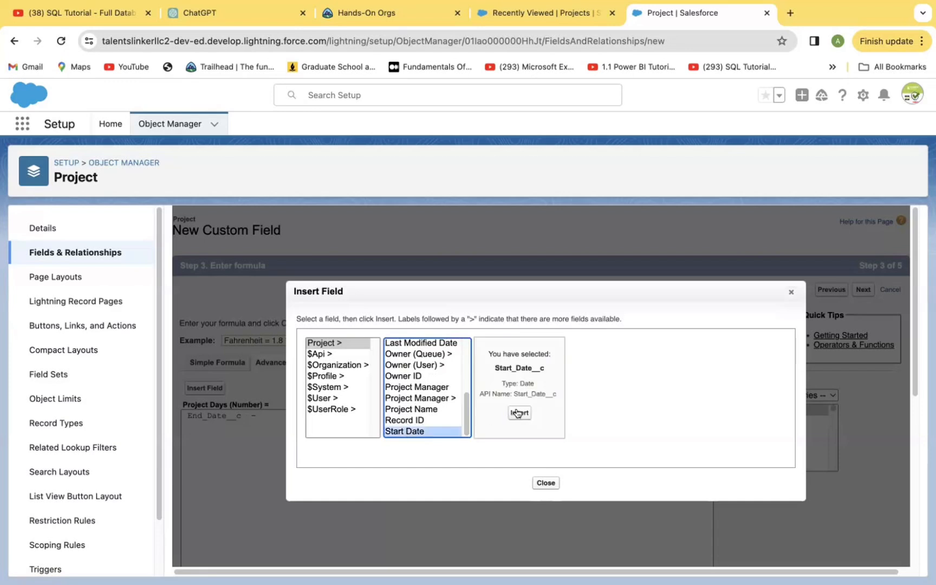
{"action": "left_click", "coordinate": [519, 412]}
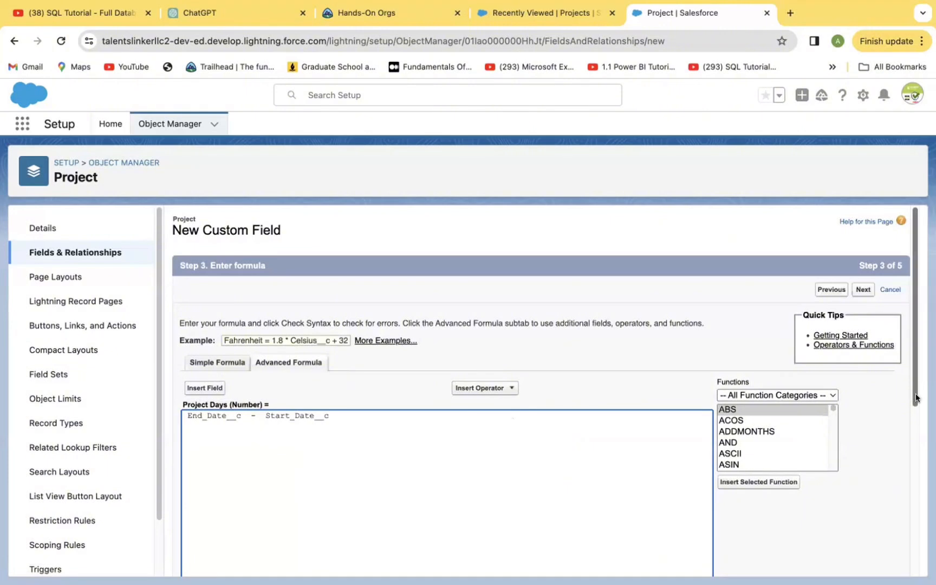
- Check the syntax of the Project Days formula
{"action": "scroll", "coordinate": [913, 435], "scroll_direction": "down", "scroll_amount": 3}
{"action": "scroll", "coordinate": [913, 435], "scroll_direction": "down", "scroll_amount": 2}
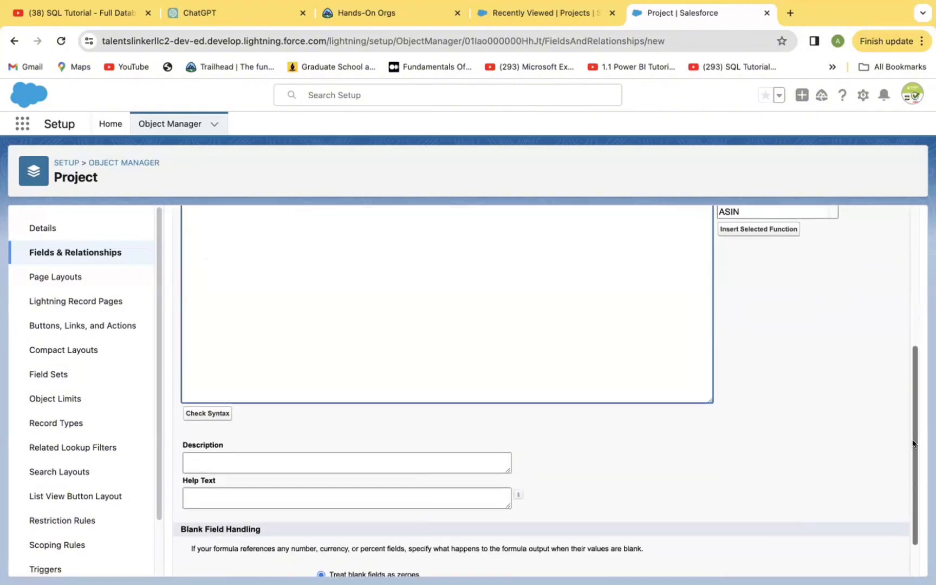
{"action": "scroll", "coordinate": [907, 417], "scroll_direction": "up", "scroll_amount": 2}
{"action": "scroll", "coordinate": [903, 401], "scroll_direction": "up", "scroll_amount": 1}
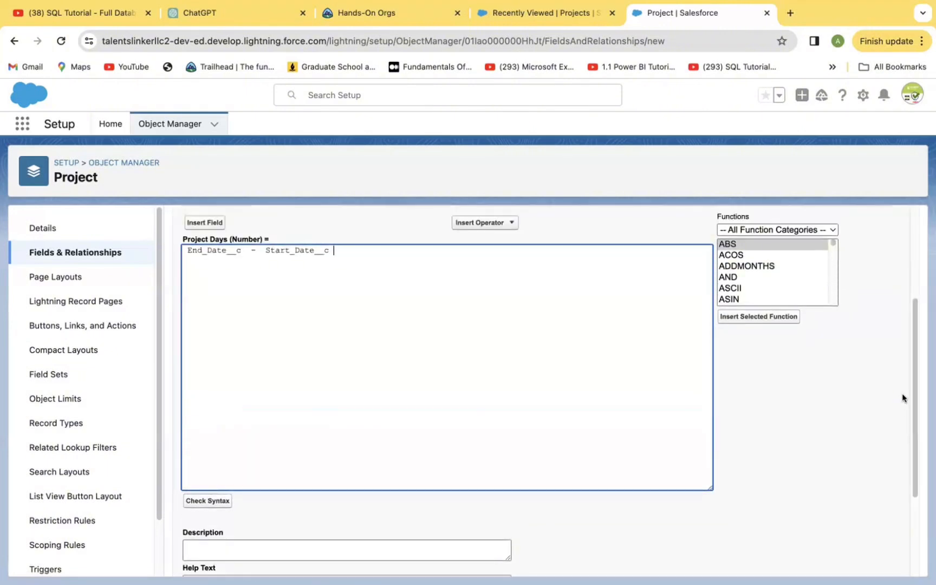
{"action": "left_click", "coordinate": [201, 501]}
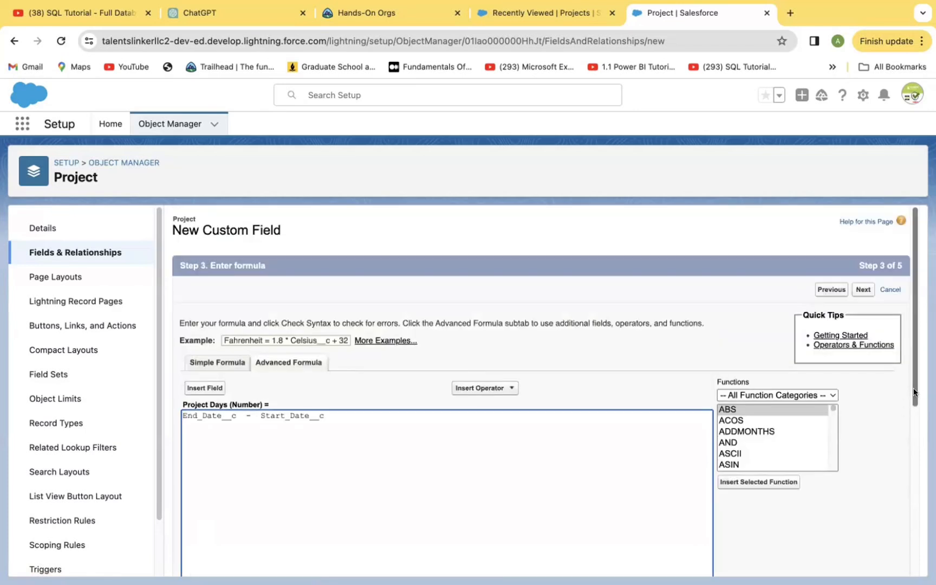
- Keep the default blank-field handling, profile visibility and Project Layout assignment, and save Project Days while starting another new custom field
{"action": "left_click", "coordinate": [910, 443]}
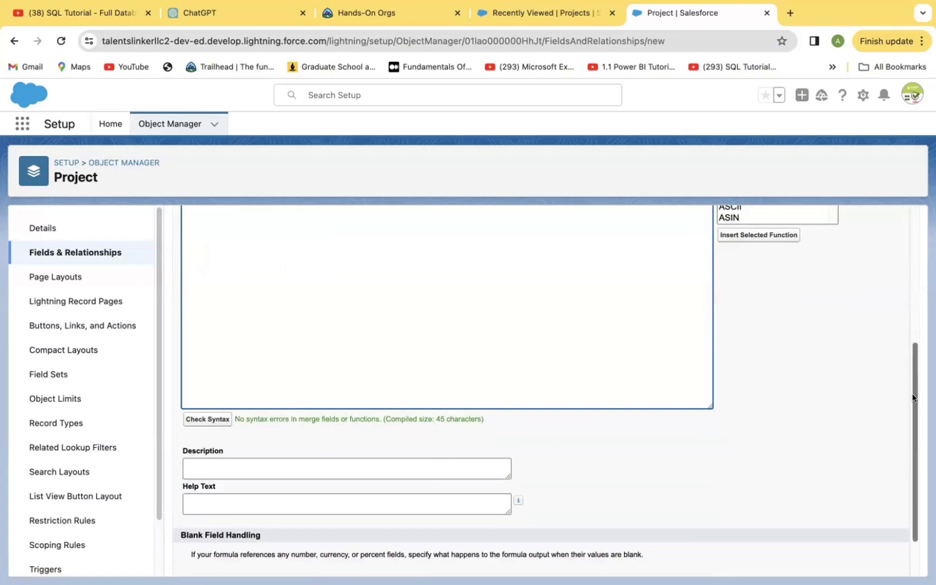
{"action": "left_click_drag", "start_coordinate": [912, 395], "coordinate": [913, 507]}
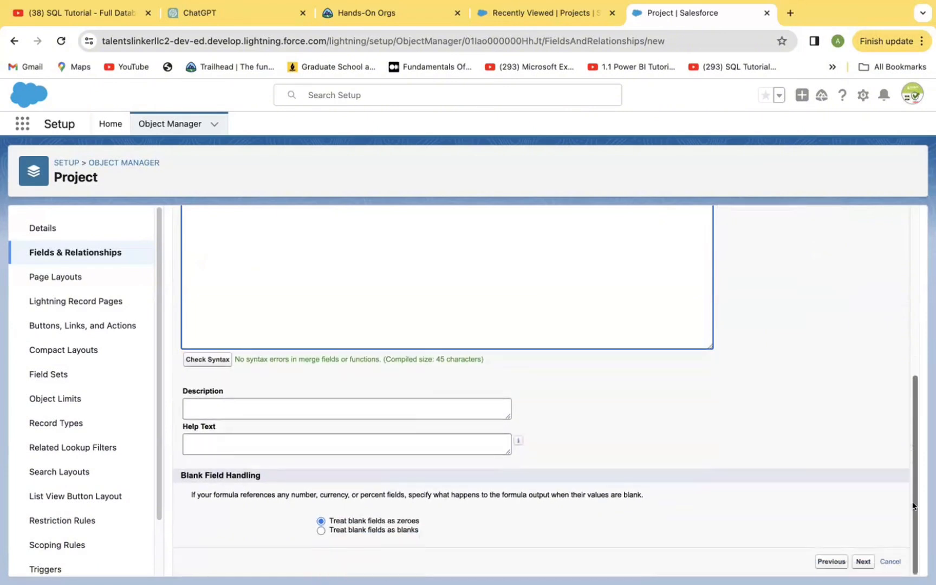
{"action": "left_click", "coordinate": [857, 563]}
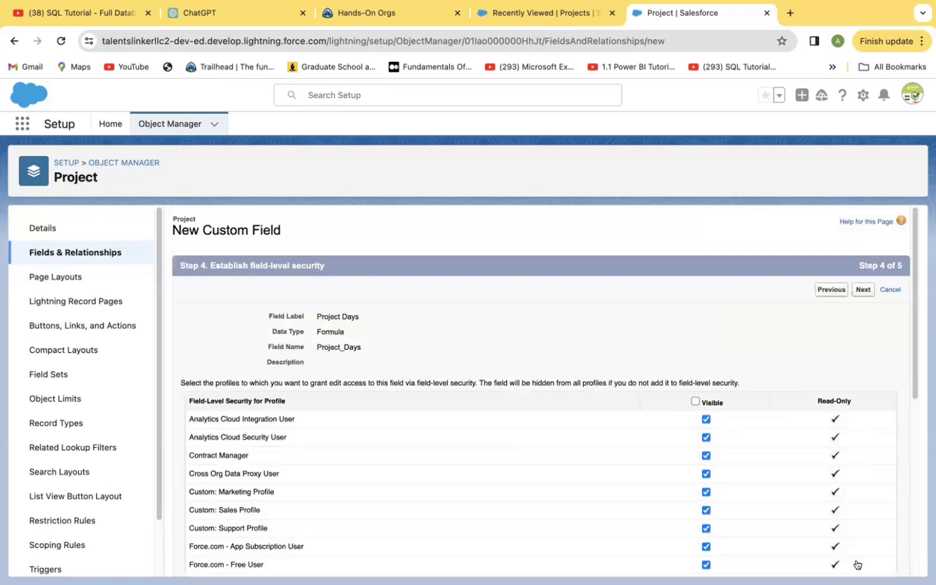
{"action": "left_click", "coordinate": [912, 446]}
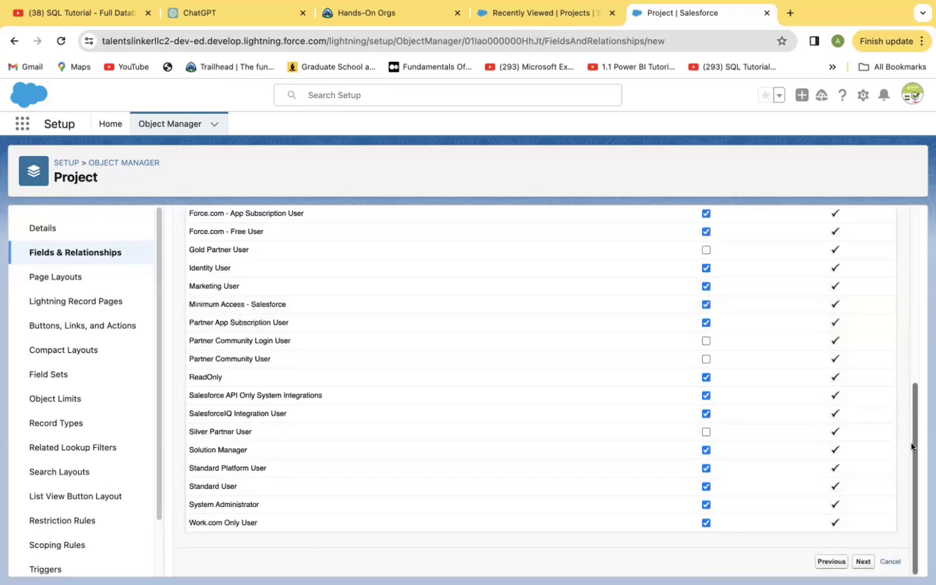
{"action": "left_click", "coordinate": [860, 561]}
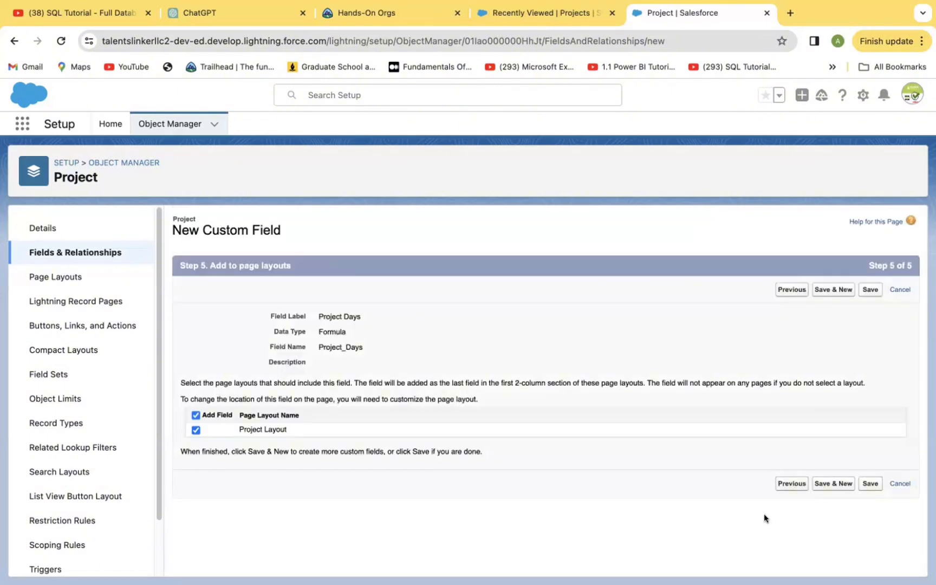
{"action": "left_click", "coordinate": [831, 484]}
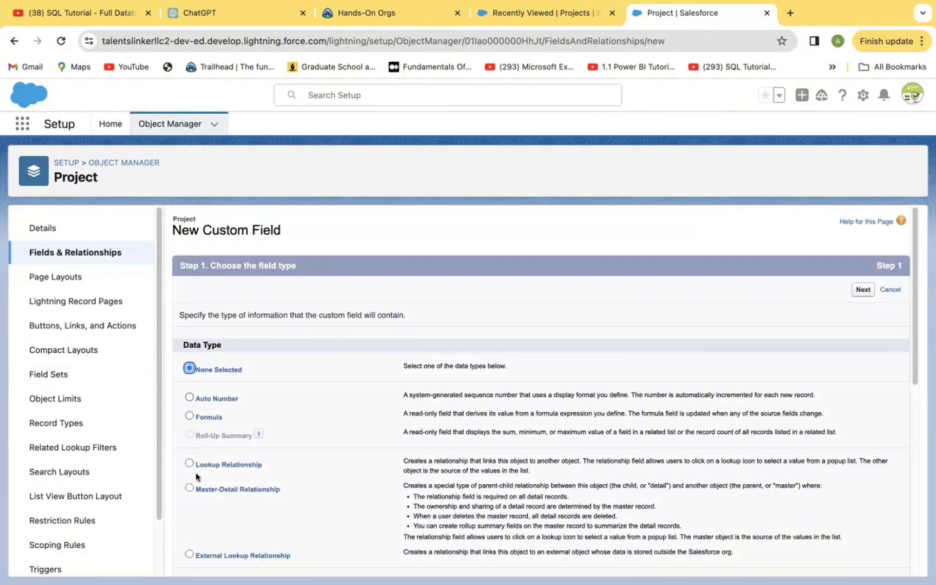
- Choose Formula as the new field's data type and label the field Time Saved with the field name Time_Saved
{"action": "left_click", "coordinate": [189, 416]}
{"action": "left_click", "coordinate": [861, 290]}
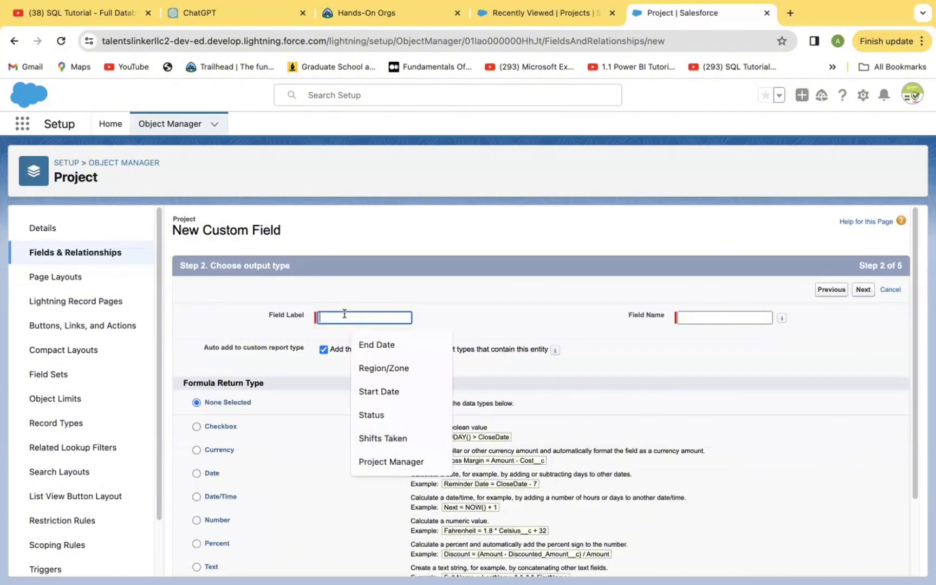
{"action": "type", "text": "T"}
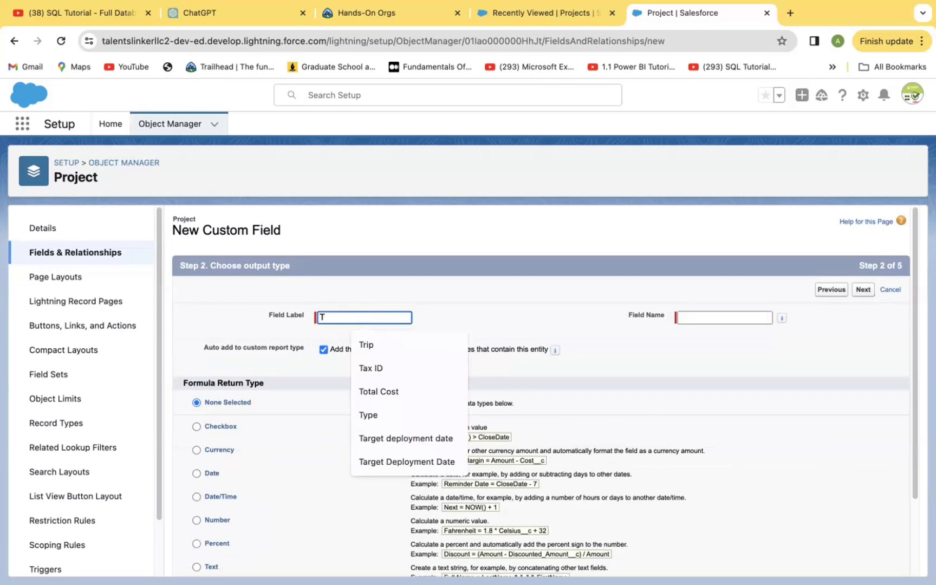
{"action": "type", "text": "ime"}
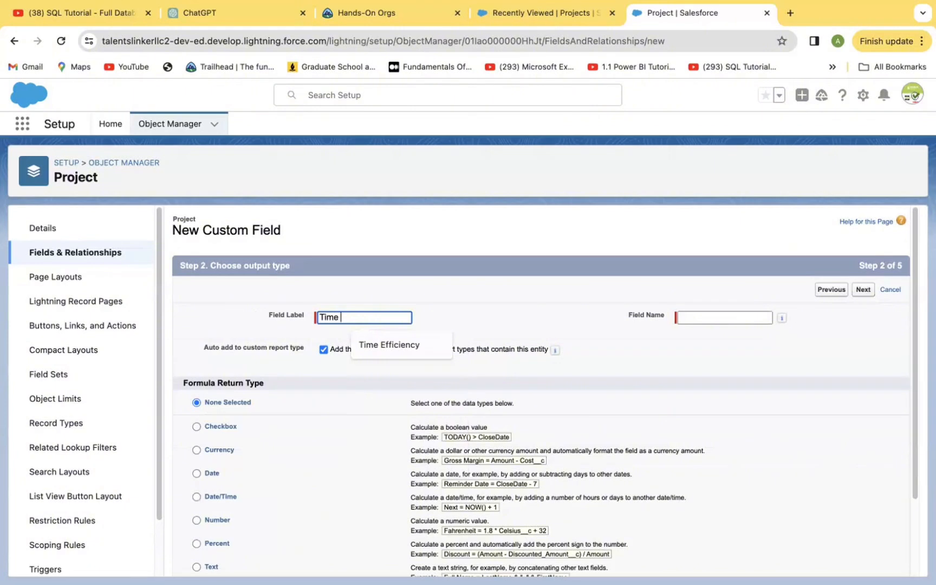
{"action": "type", "text": "Saved"}
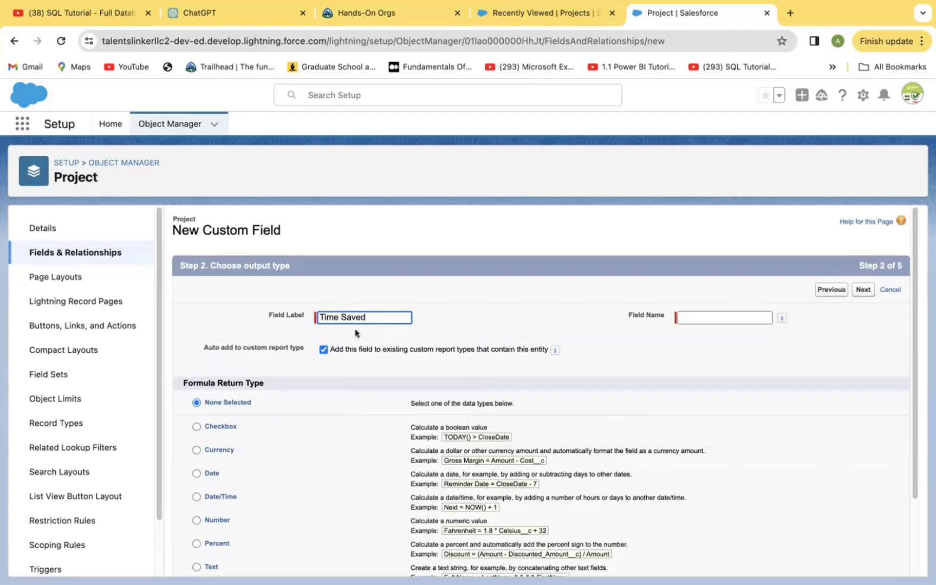
{"action": "left_click", "coordinate": [686, 316]}
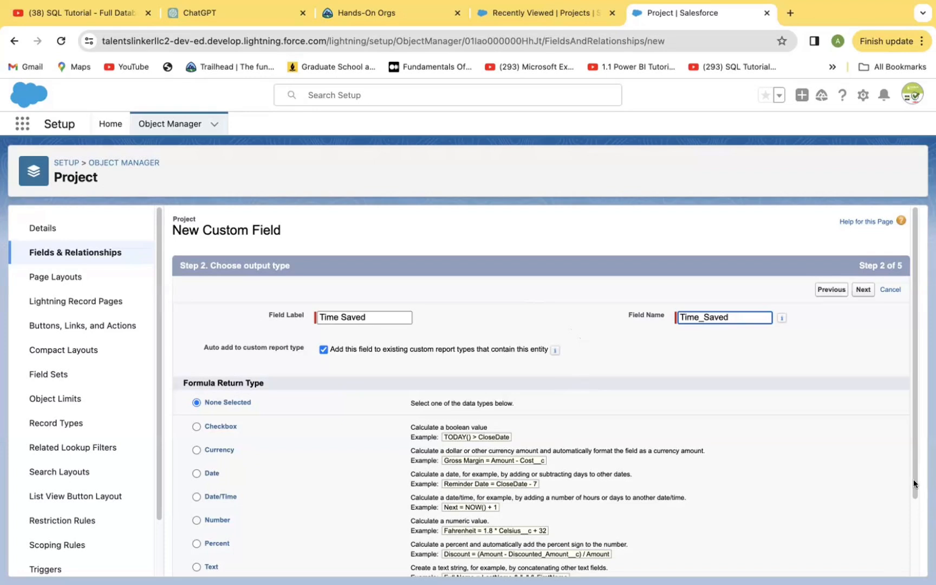
- Set the Time Saved formula's return type to Number and continue to the formula editor
{"action": "left_click", "coordinate": [913, 509]}
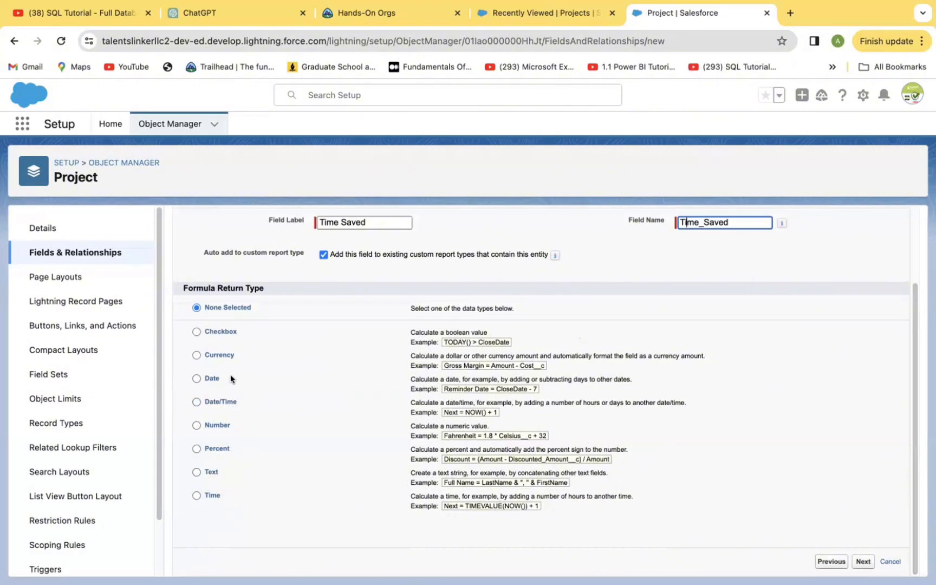
{"action": "left_click", "coordinate": [195, 424]}
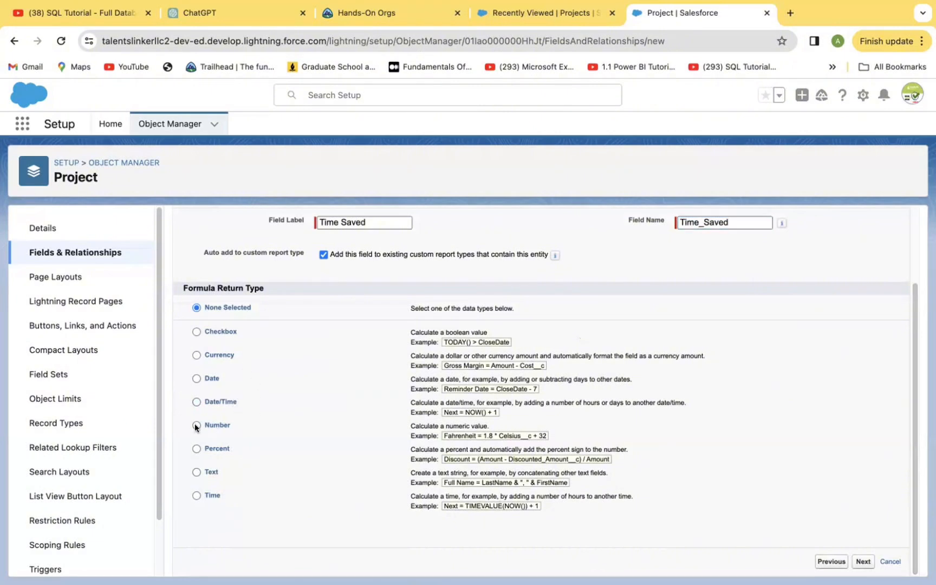
{"action": "left_click", "coordinate": [862, 561]}
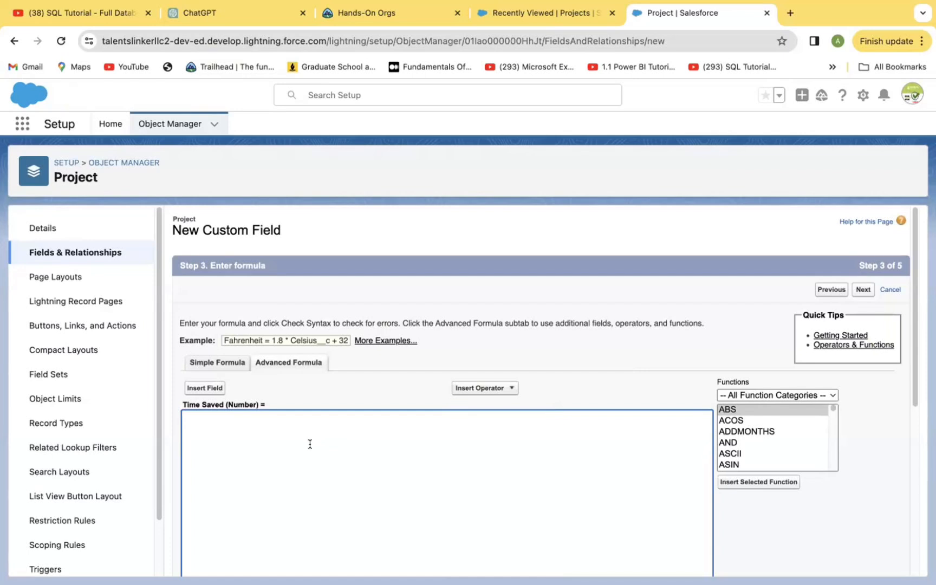
- Insert the Project object's Estimated Hours field into the Time Saved formula, followed by the Subtract operator
{"action": "left_click", "coordinate": [211, 388]}
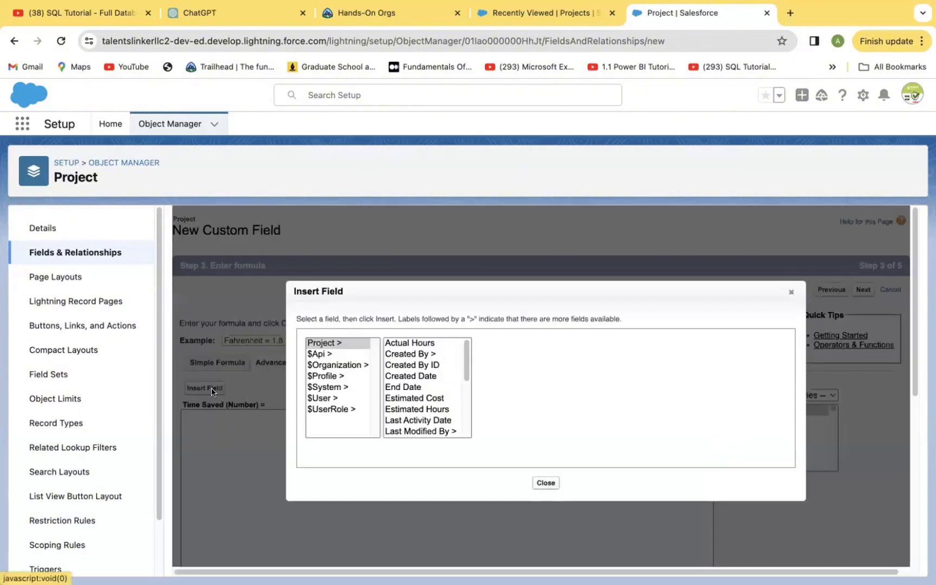
{"action": "left_click", "coordinate": [440, 411]}
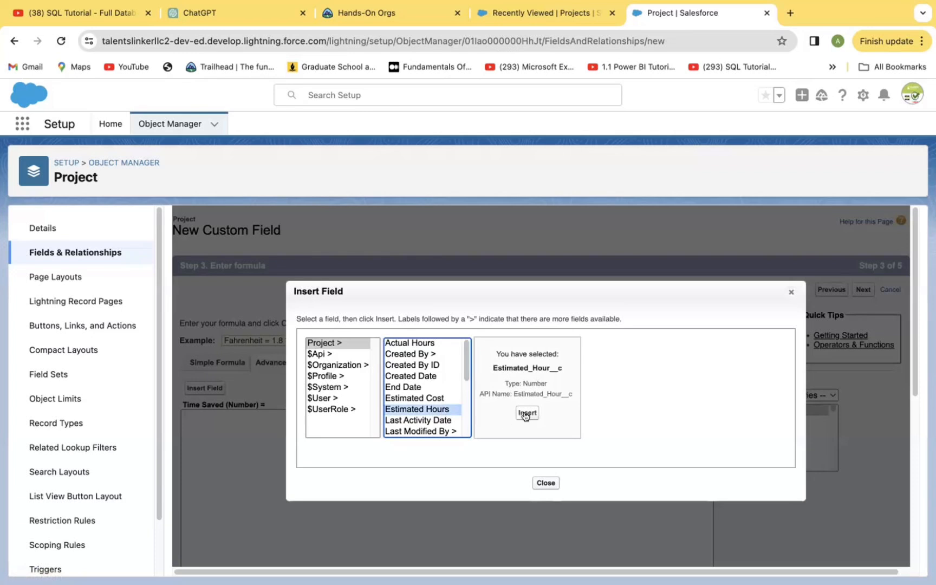
{"action": "left_click", "coordinate": [526, 413]}
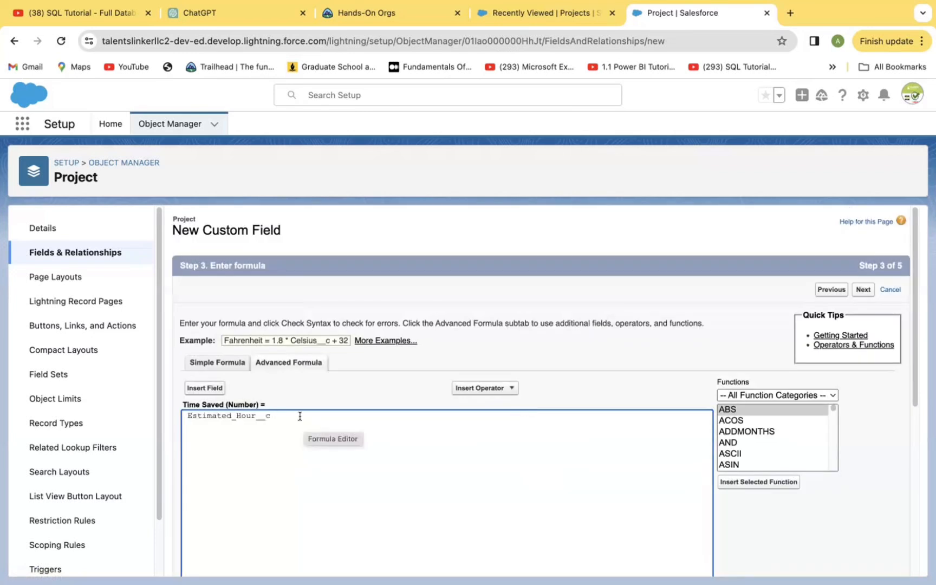
{"action": "left_click", "coordinate": [496, 388]}
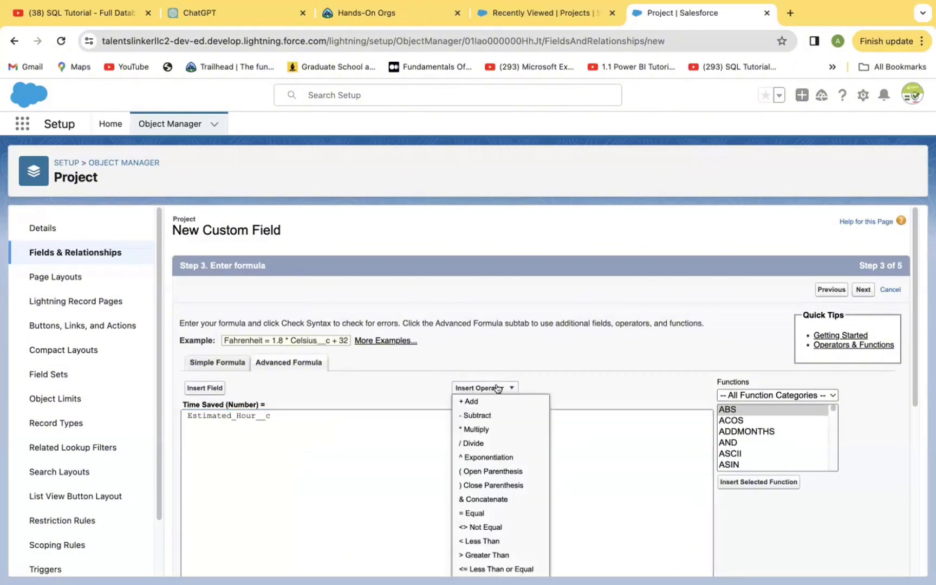
{"action": "left_click", "coordinate": [476, 415]}
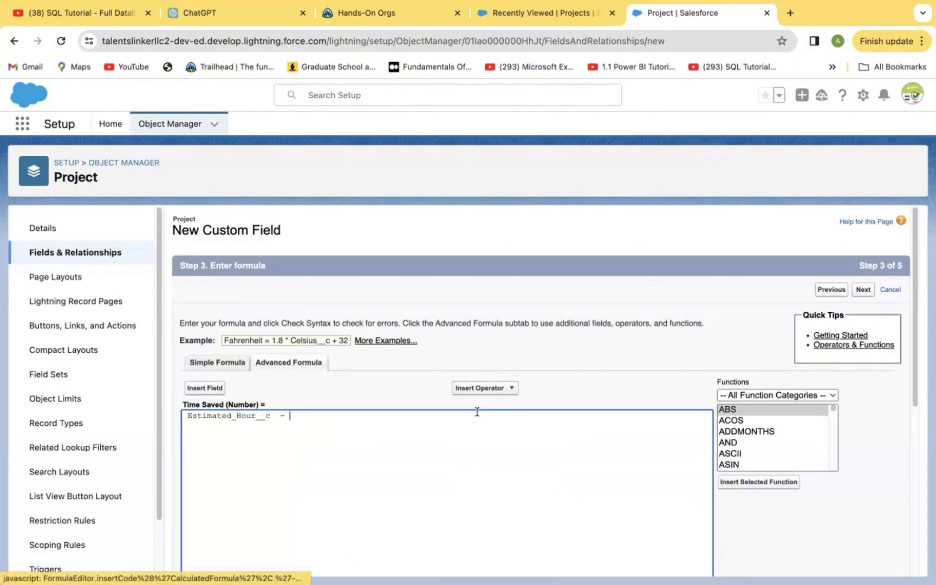
- Insert the Project object's Actual Hours field after the minus sign to complete Estimated_Hour__c - Actual_Hours__c
{"action": "left_click", "coordinate": [204, 389]}
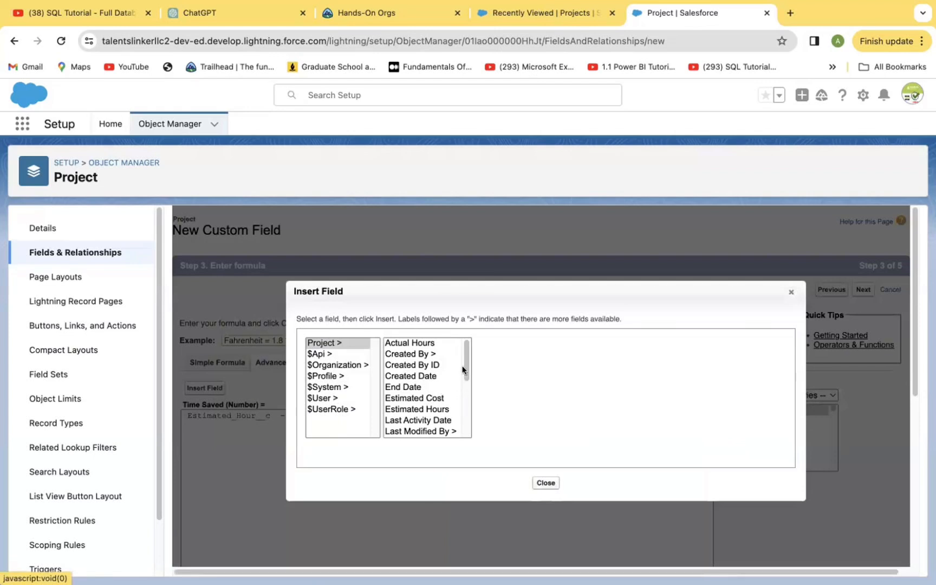
{"action": "left_click", "coordinate": [423, 343]}
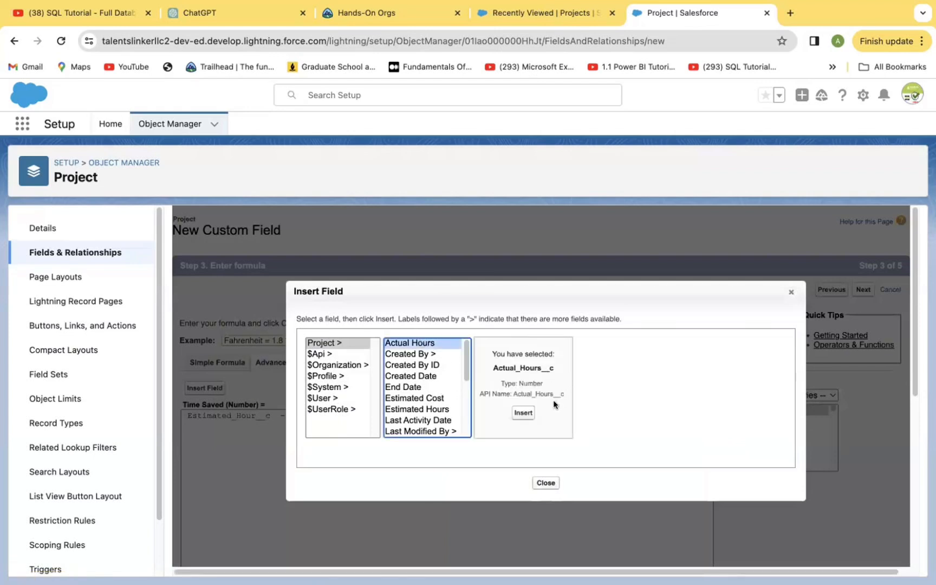
{"action": "left_click", "coordinate": [523, 413]}
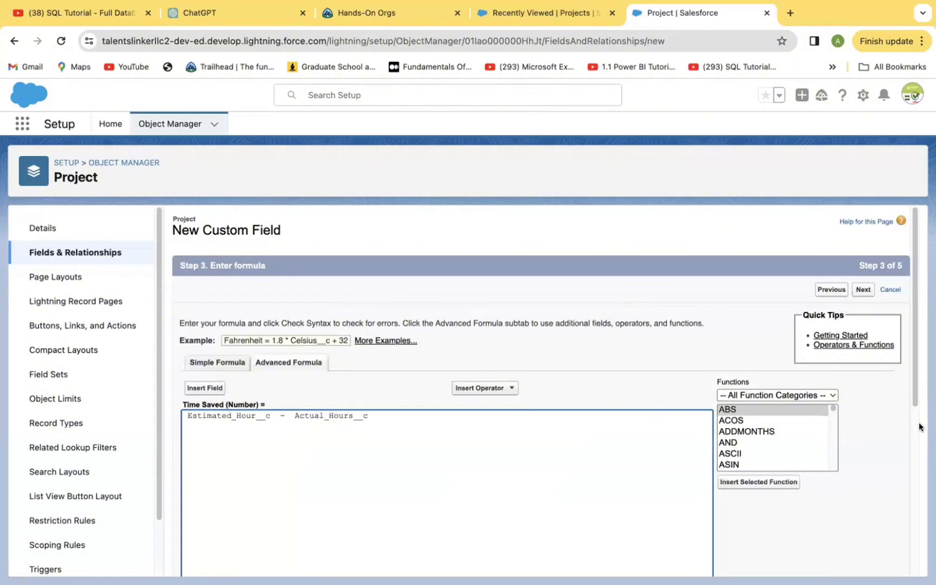
- Check the syntax of the Time Saved formula
{"action": "scroll", "coordinate": [913, 433], "scroll_direction": "down", "scroll_amount": 5}
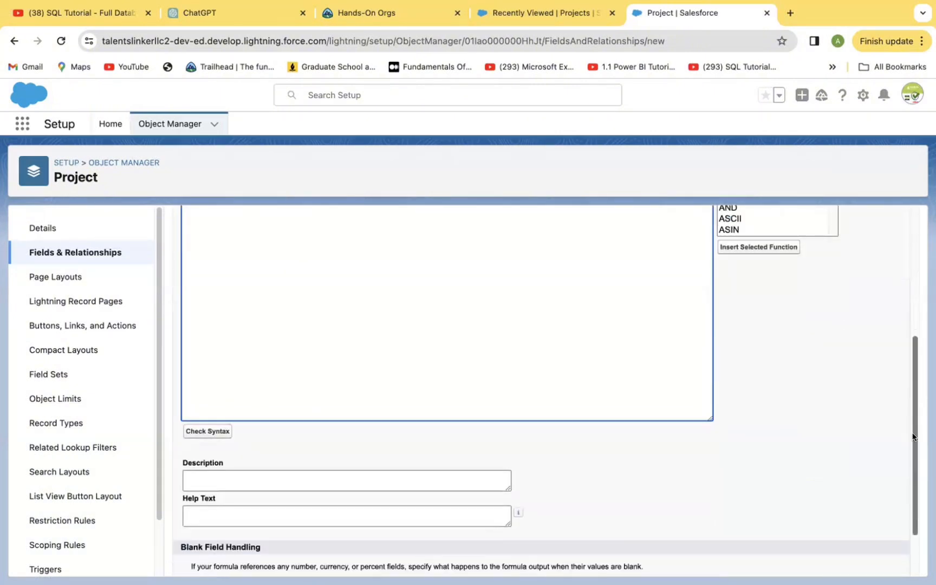
{"action": "left_click", "coordinate": [202, 432]}
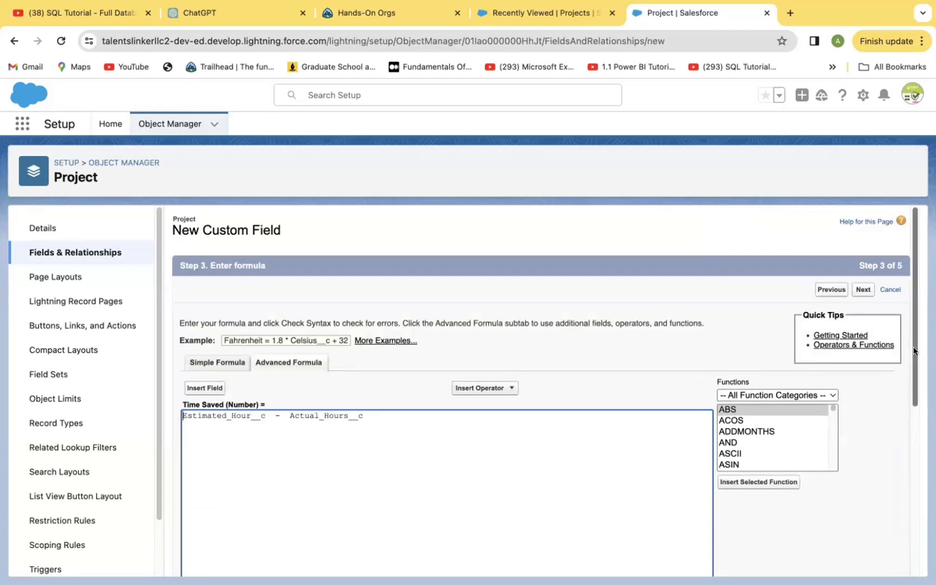
{"action": "scroll", "coordinate": [914, 390], "scroll_direction": "down", "scroll_amount": 5}
{"action": "scroll", "coordinate": [911, 433], "scroll_direction": "up", "scroll_amount": 2}
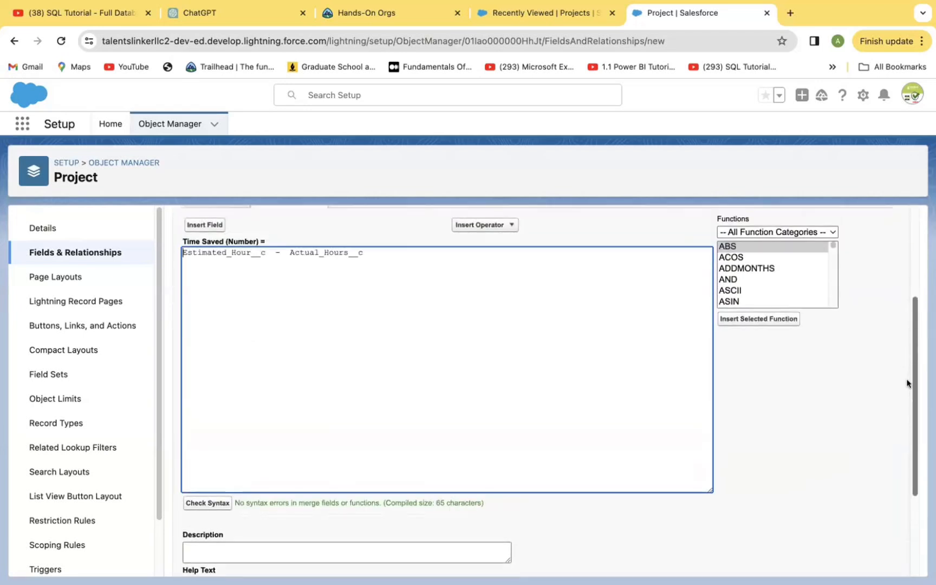
- Keep blank fields treated as zeroes, the default profile visibility and the Project Layout assignment, and save Time Saved
{"action": "scroll", "coordinate": [907, 381], "scroll_direction": "down", "scroll_amount": 4}
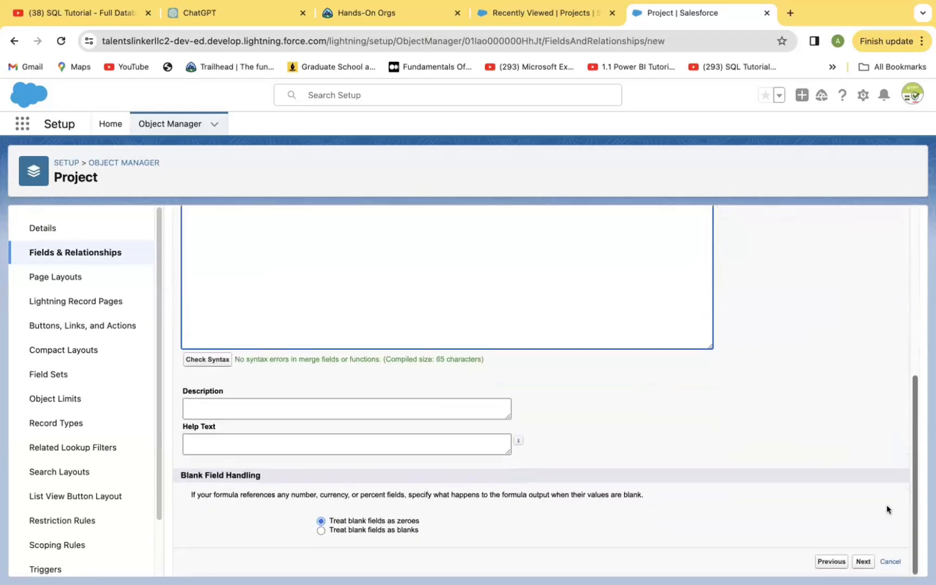
{"action": "left_click", "coordinate": [861, 561]}
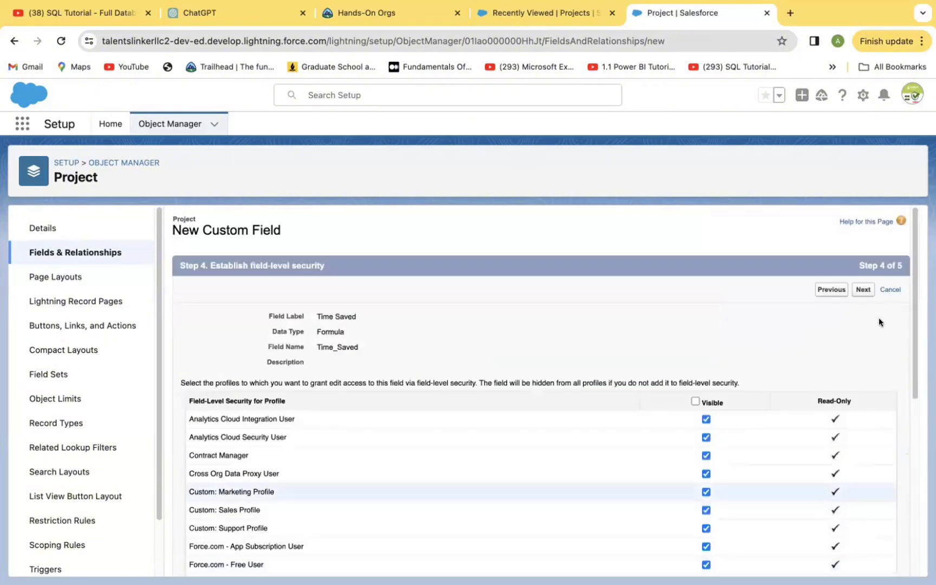
{"action": "left_click", "coordinate": [860, 289]}
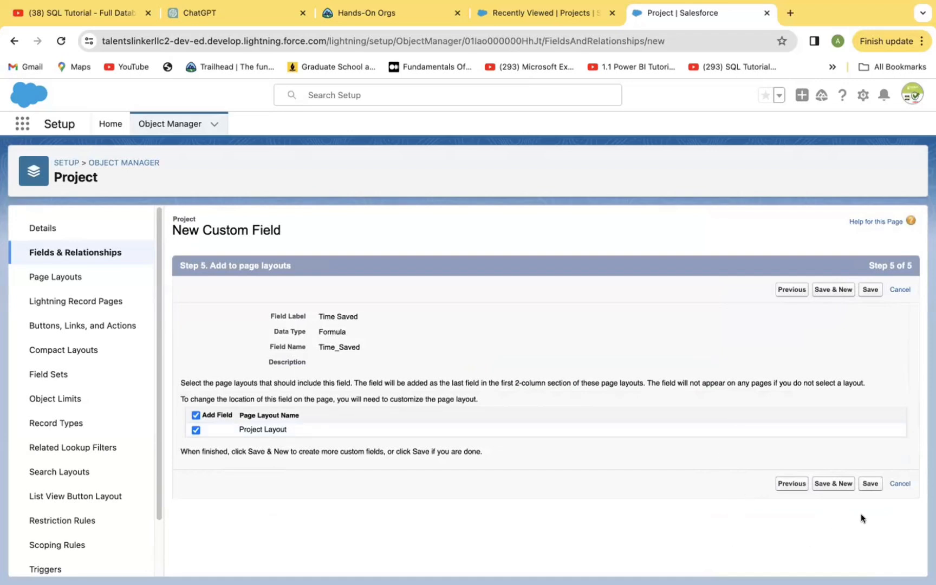
{"action": "left_click", "coordinate": [833, 484]}
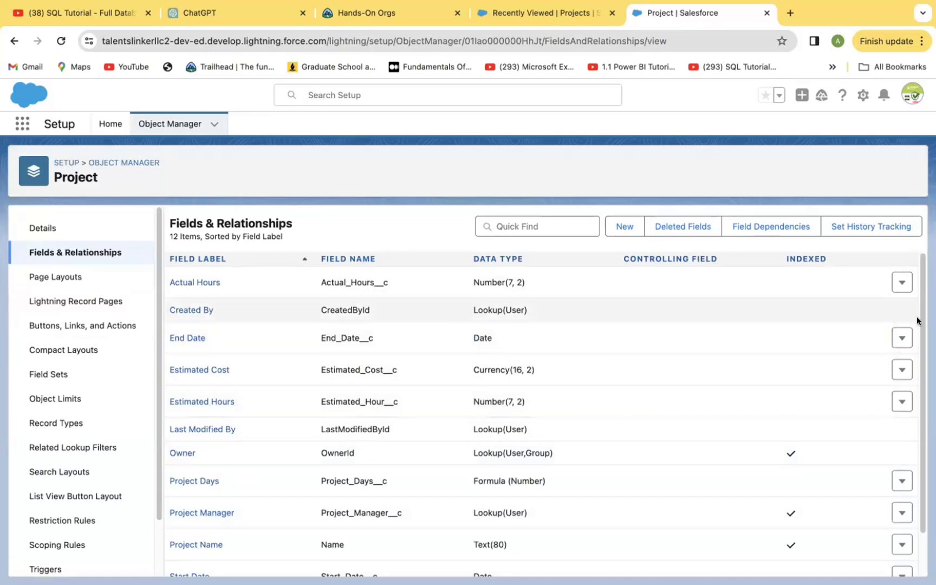
- Start another custom field on the Project object with Currency as its data type
{"action": "left_click_drag", "start_coordinate": [923, 398], "coordinate": [924, 479]}
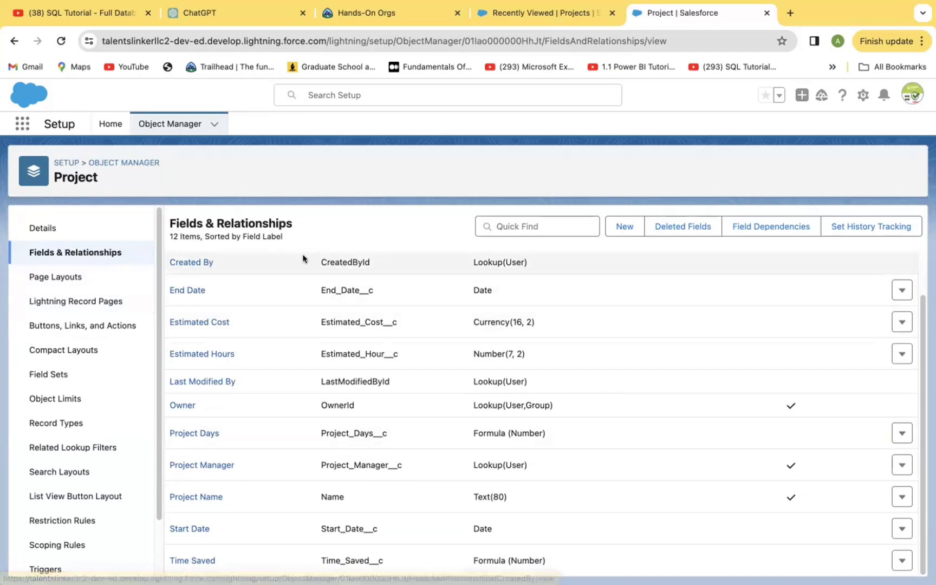
{"action": "left_click", "coordinate": [625, 227]}
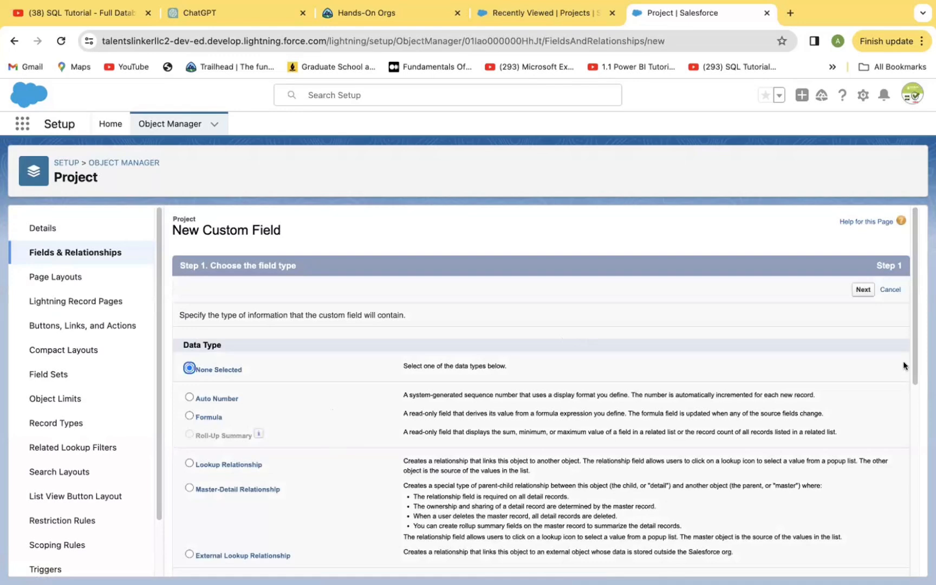
{"action": "scroll", "coordinate": [918, 396], "scroll_direction": "down", "scroll_amount": 5}
{"action": "left_click", "coordinate": [189, 374]}
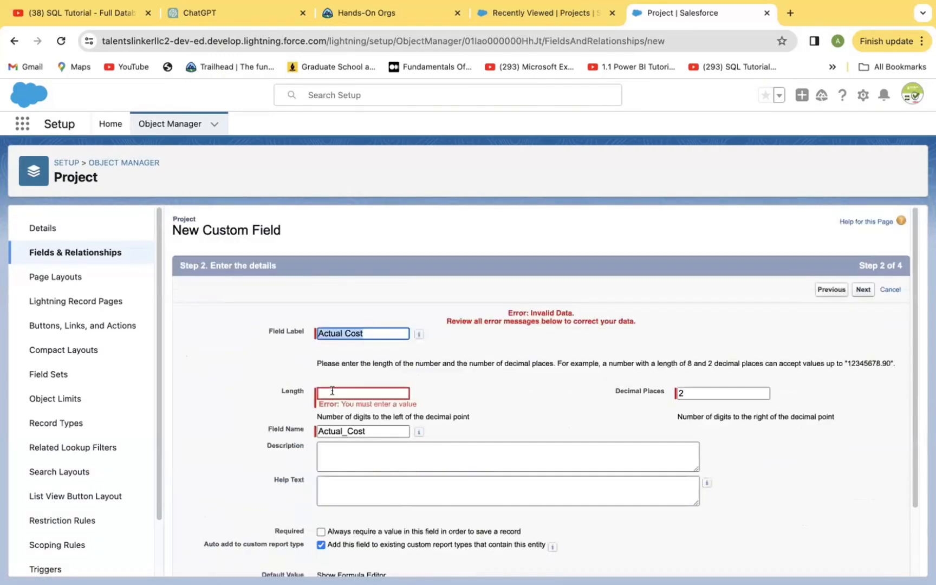
- Set the Actual Cost field's length to 16 and its decimal places to 2
{"action": "left_click", "coordinate": [332, 391]}
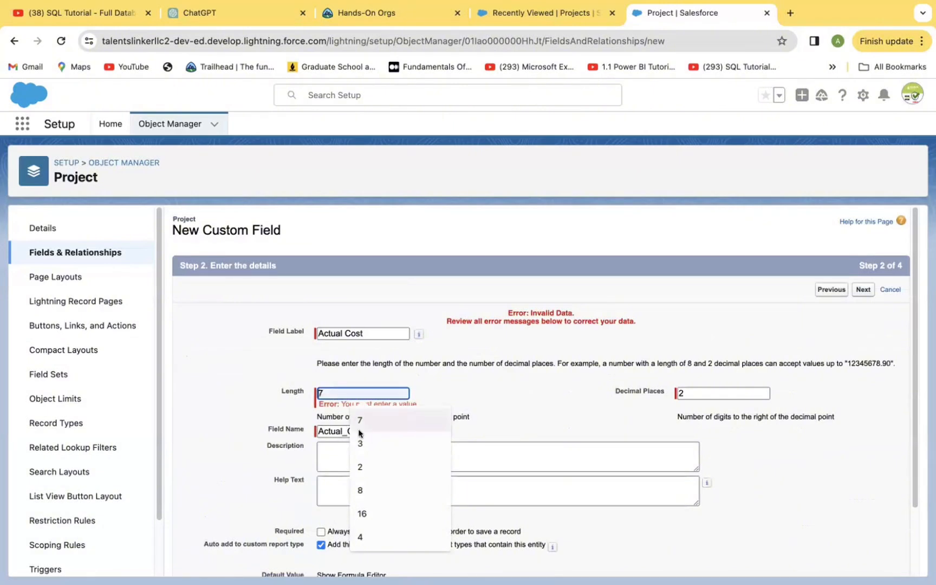
{"action": "left_click", "coordinate": [368, 514]}
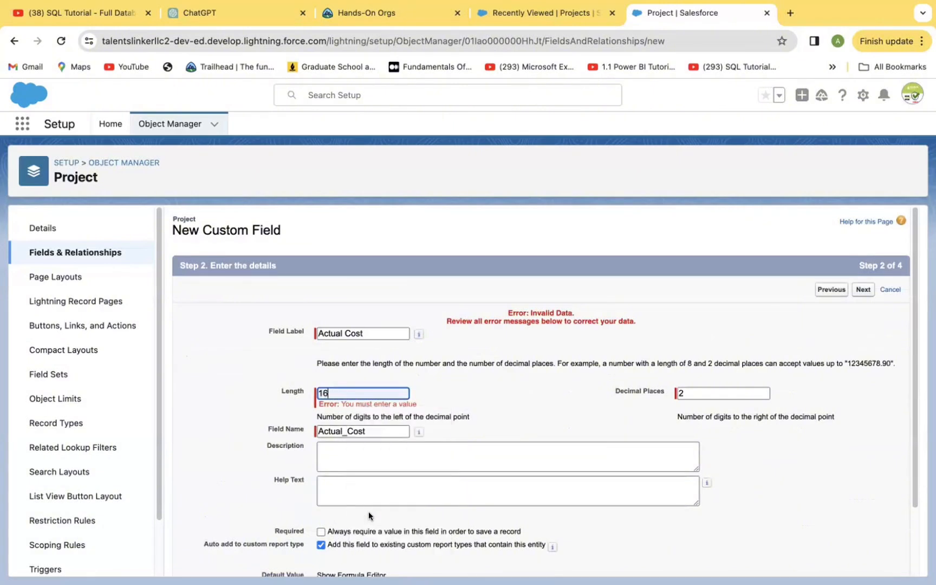
{"action": "left_click", "coordinate": [689, 395]}
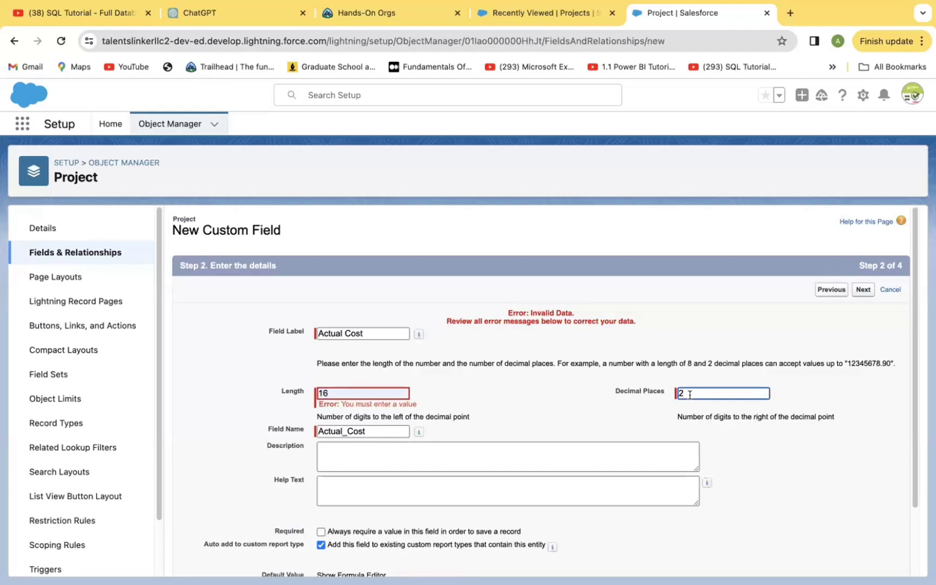
{"action": "key", "text": "BackSpace"}
{"action": "left_click", "coordinate": [579, 429]}
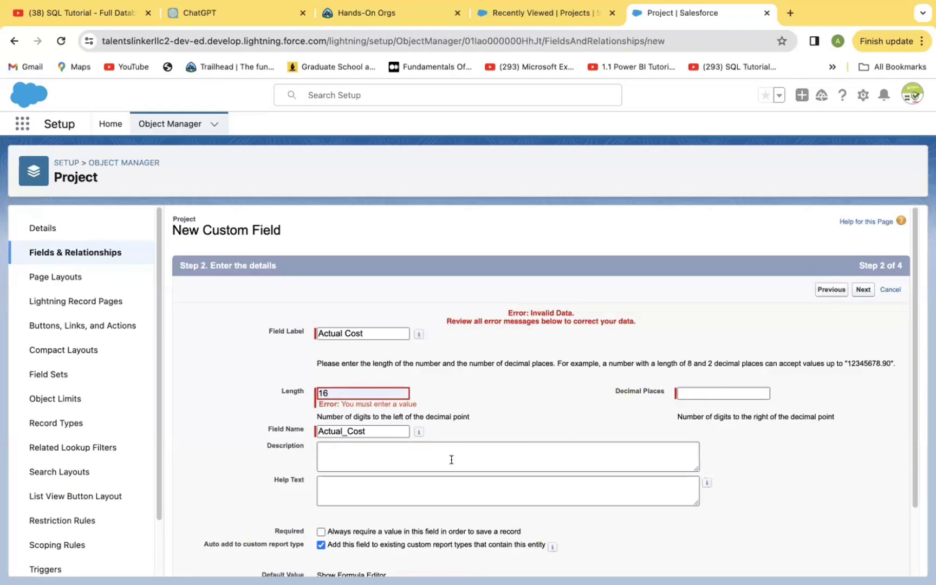
{"action": "left_click", "coordinate": [862, 290]}
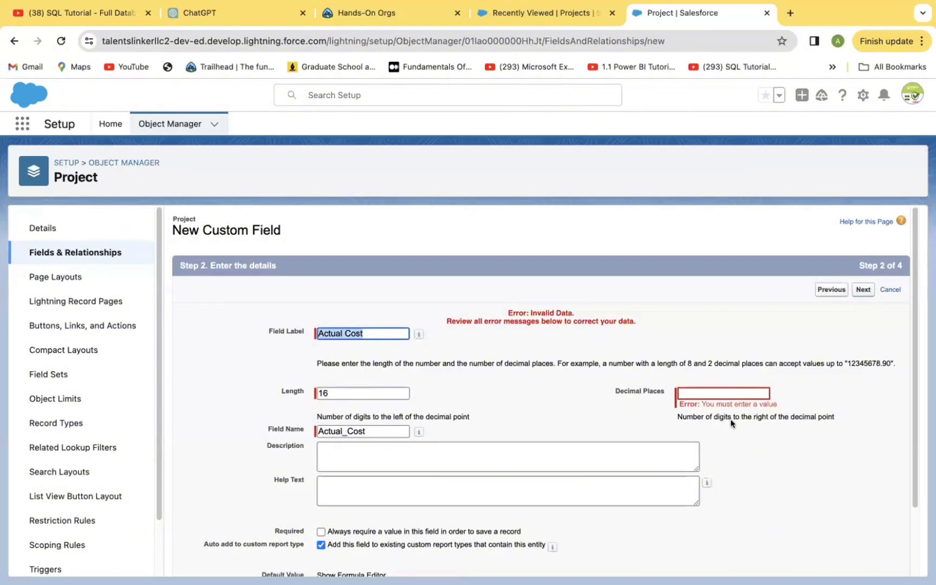
{"action": "left_click", "coordinate": [701, 392]}
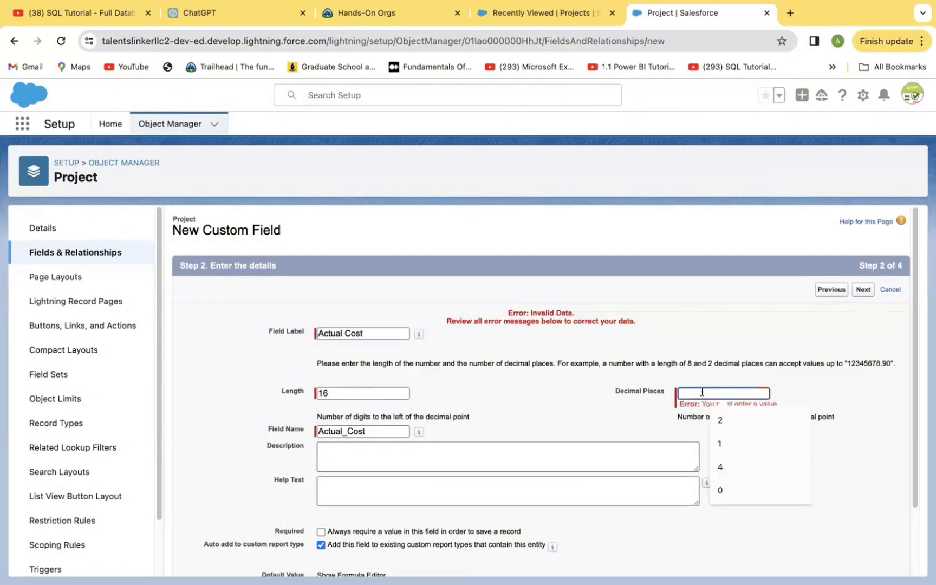
{"action": "left_click", "coordinate": [720, 418]}
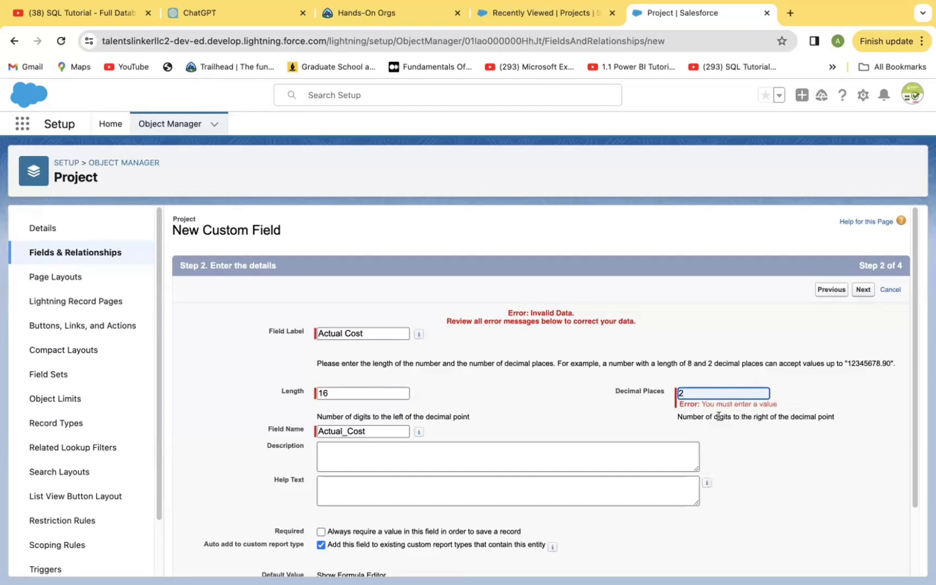
- Accept the default profile visibility and Project Layout assignment for Actual Cost, and save it with another new field started
{"action": "left_click", "coordinate": [862, 289]}
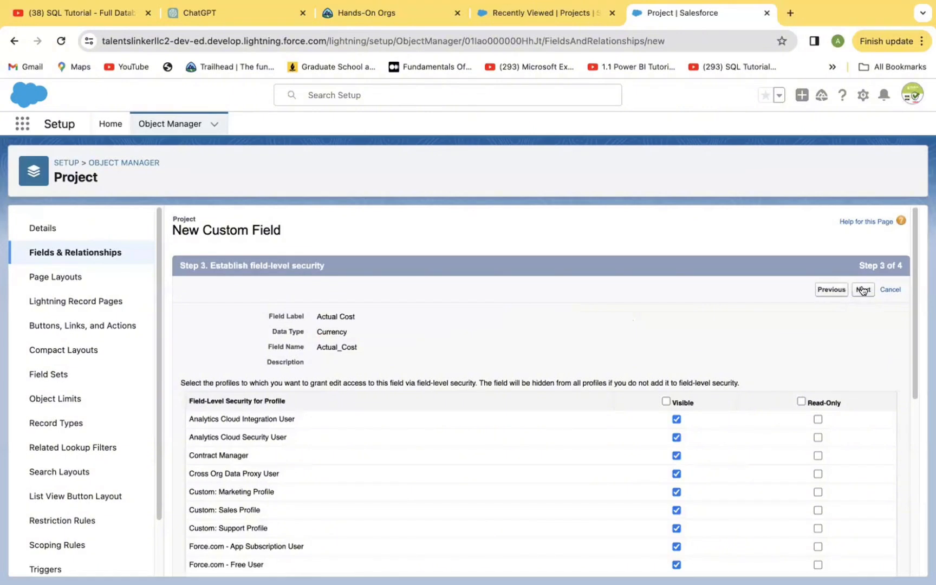
{"action": "left_click", "coordinate": [862, 291]}
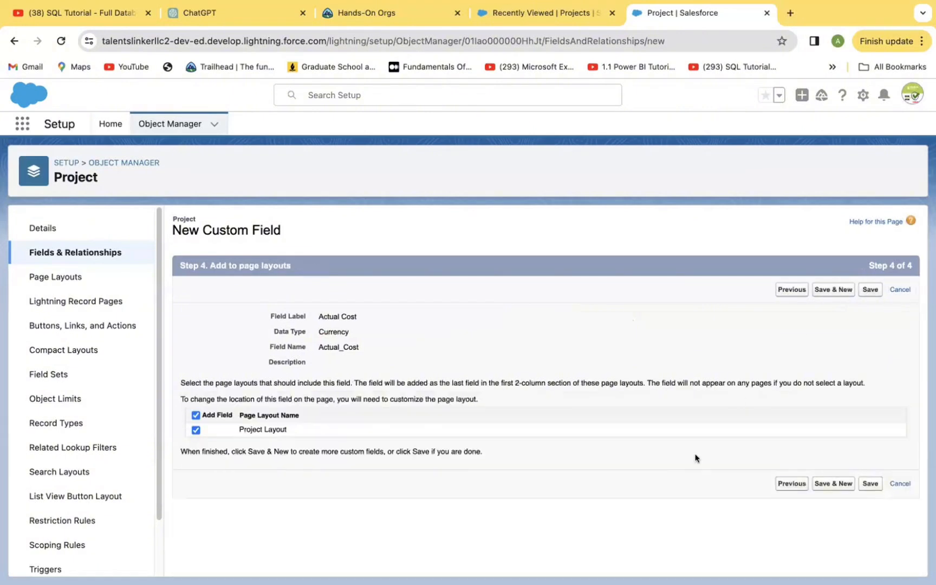
{"action": "left_click", "coordinate": [828, 485]}
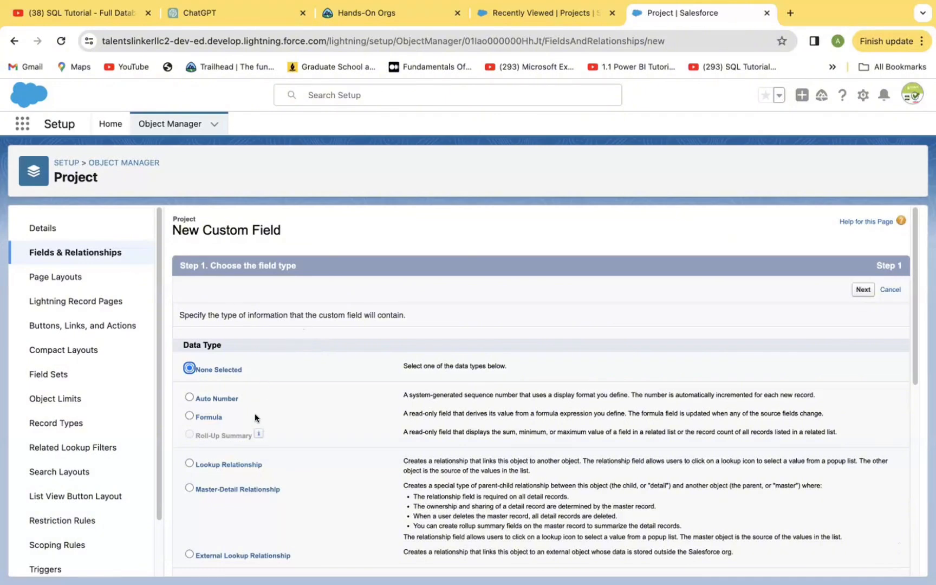
- Choose Picklist as the data type of the new custom field and proceed to its details
{"action": "scroll", "coordinate": [914, 395], "scroll_direction": "down", "scroll_amount": 5}
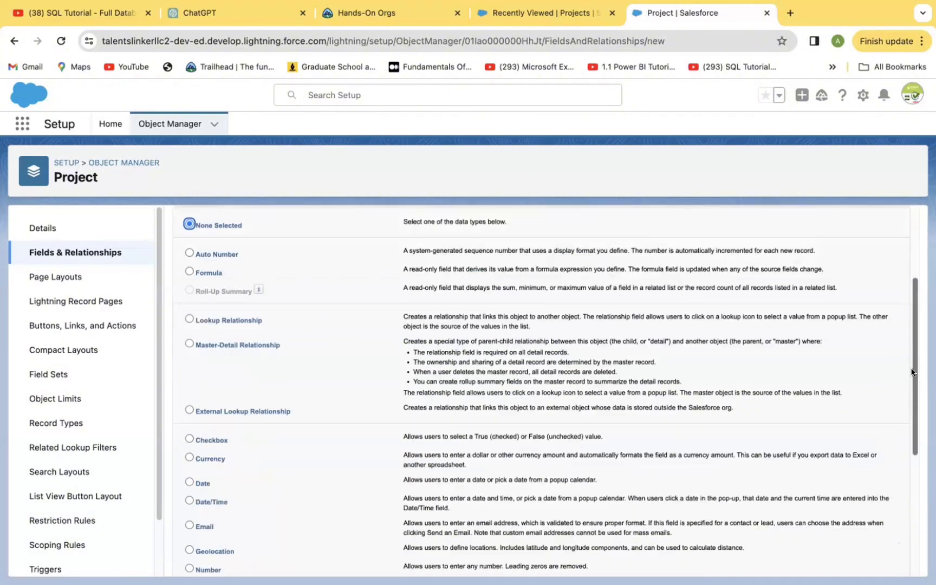
{"action": "left_click_drag", "start_coordinate": [910, 426], "coordinate": [911, 453]}
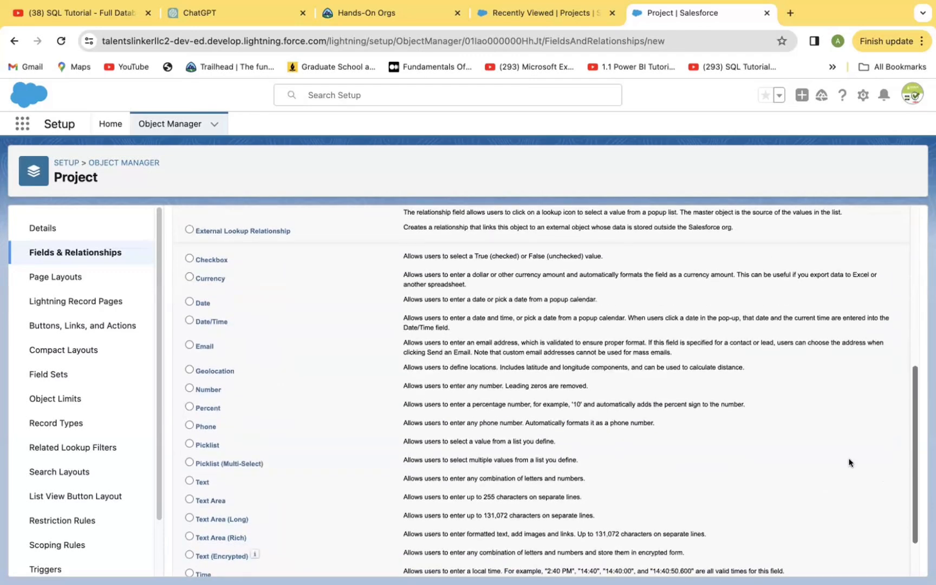
{"action": "left_click", "coordinate": [190, 444]}
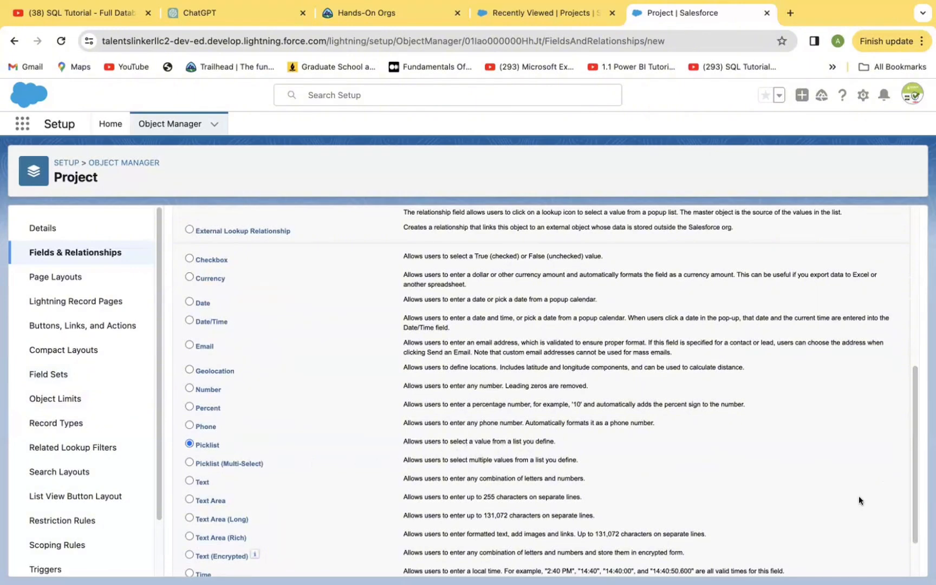
{"action": "scroll", "coordinate": [913, 499], "scroll_direction": "down", "scroll_amount": 2}
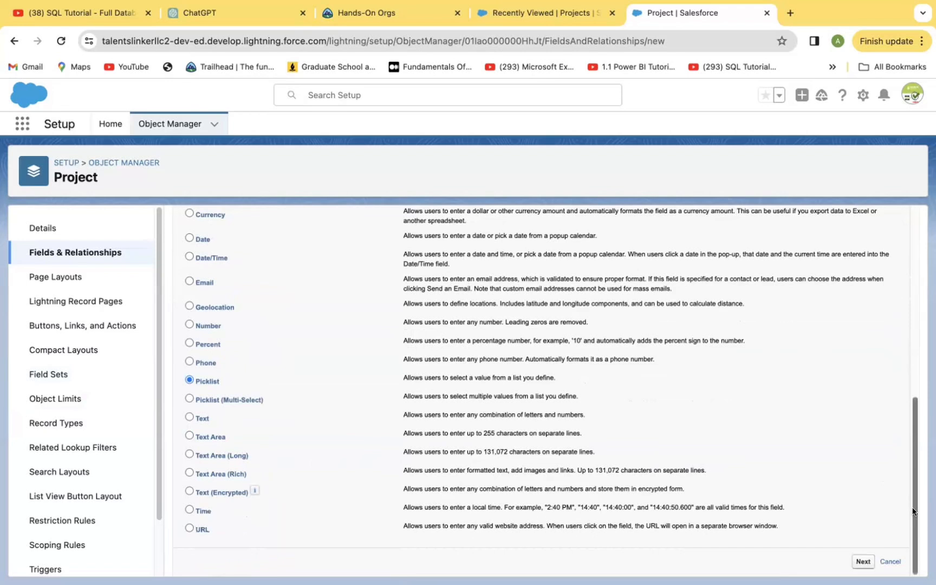
{"action": "left_click", "coordinate": [861, 562]}
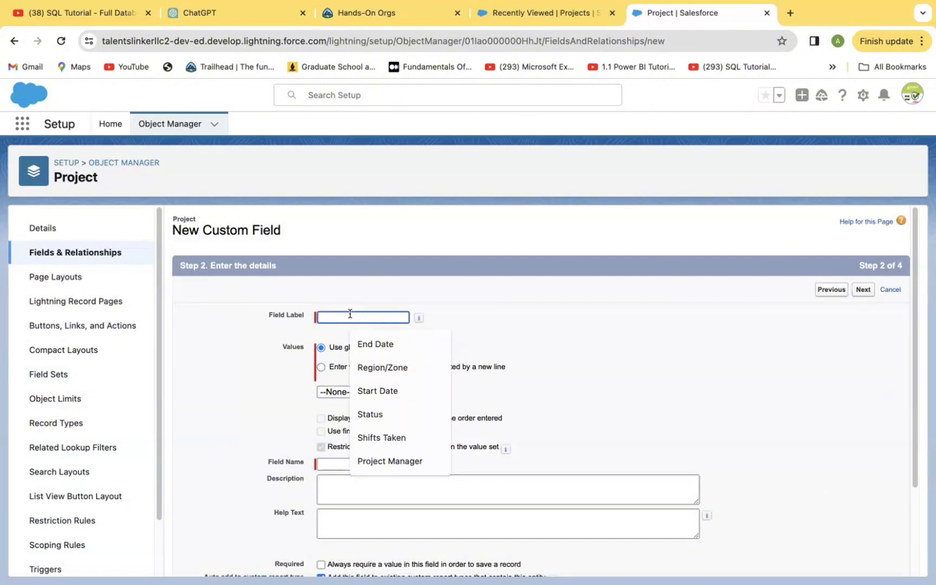
- Label the picklist field Priority and give it its own values Hot, Cold and Warm, one per line
{"action": "type", "text": "Pri"}
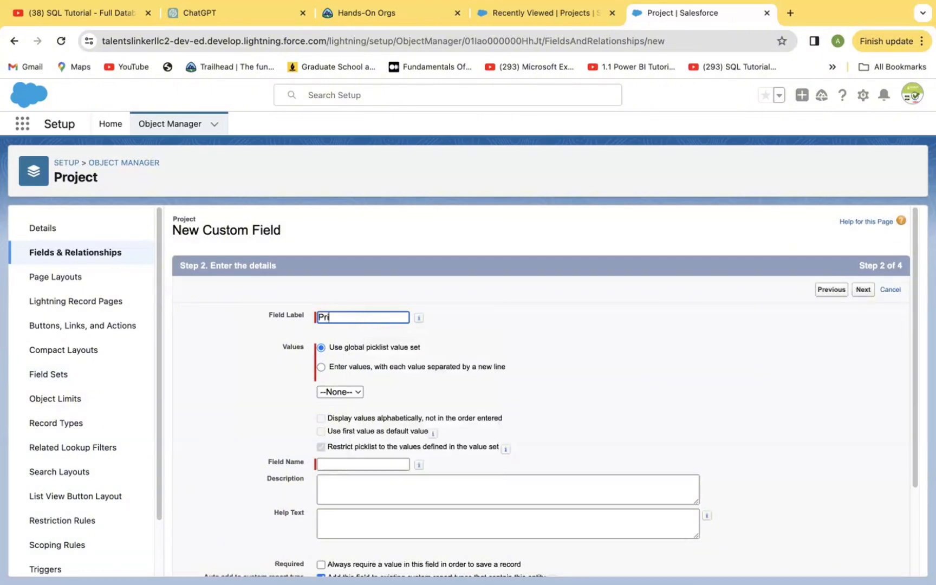
{"action": "type", "text": "ority"}
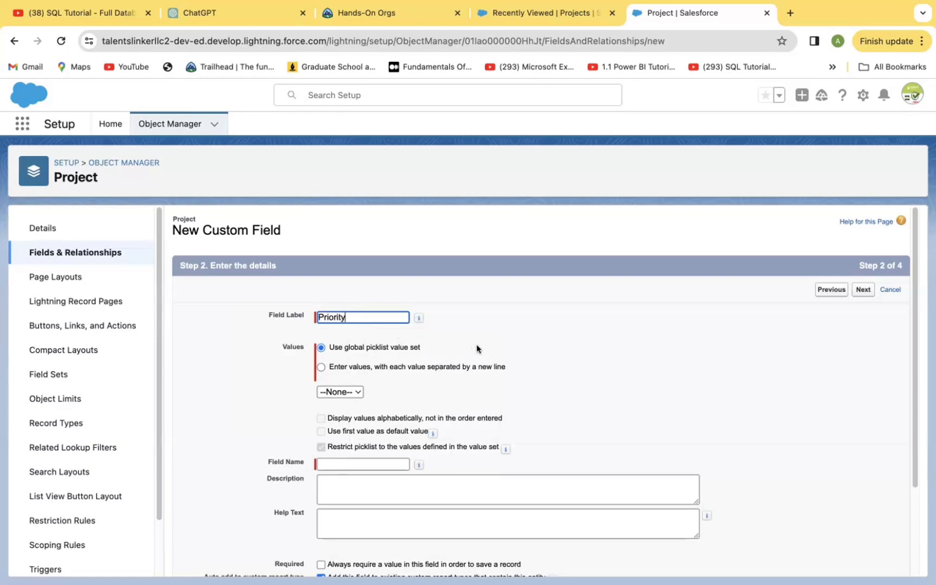
{"action": "left_click", "coordinate": [320, 366]}
{"action": "left_click", "coordinate": [326, 407]}
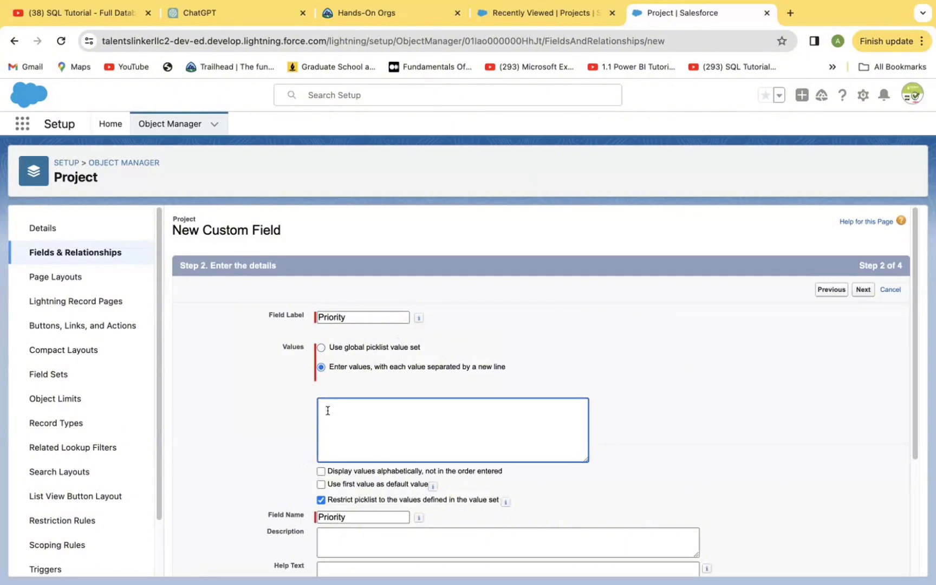
{"action": "type", "text": "Hot"}
{"action": "key", "text": "Return"}
{"action": "type", "text": "Cold "}
{"action": "type", "text": "War"}
{"action": "type", "text": "m"}
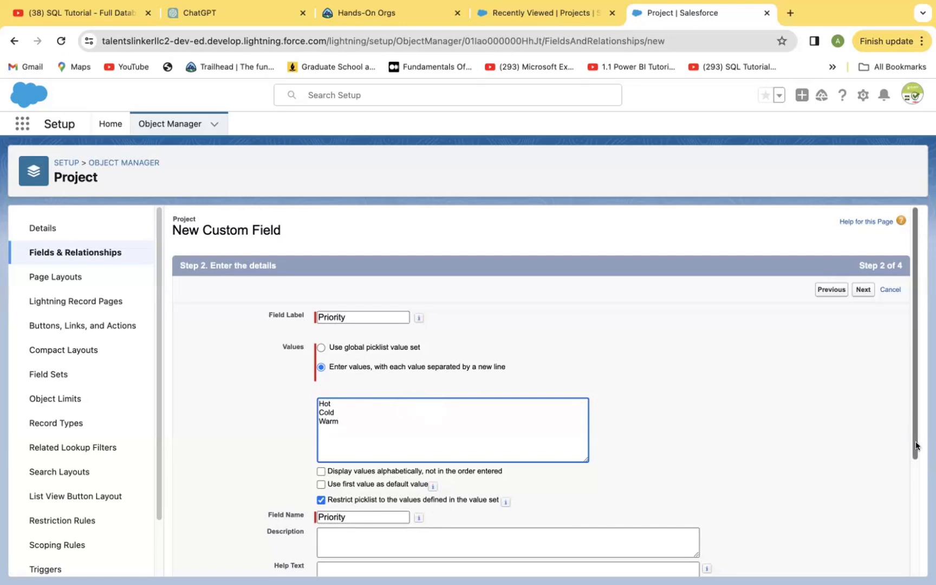
- Keep Priority's remaining options, default profile visibility and Project Layout assignment, and save the field with another new one started
{"action": "scroll", "coordinate": [912, 442], "scroll_direction": "down", "scroll_amount": 5}
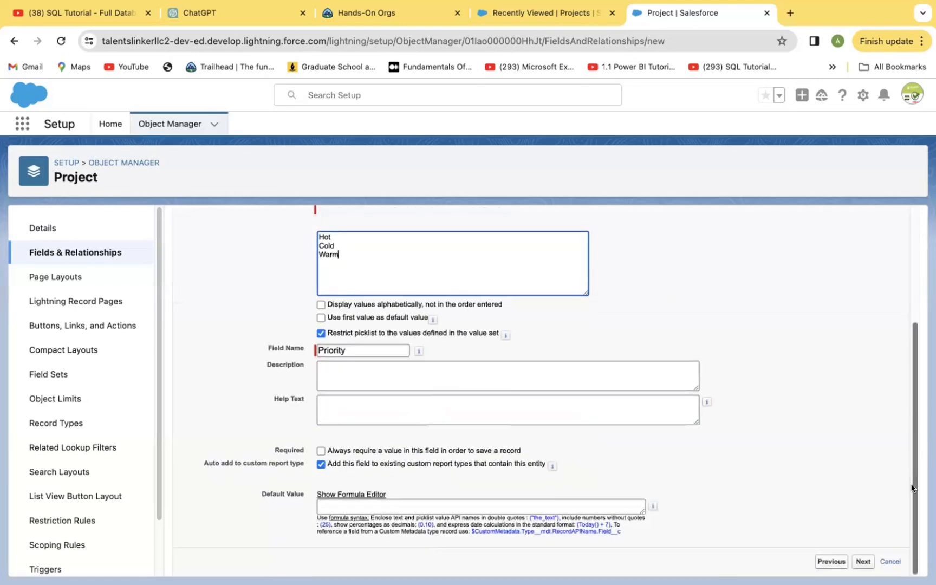
{"action": "left_click", "coordinate": [860, 562]}
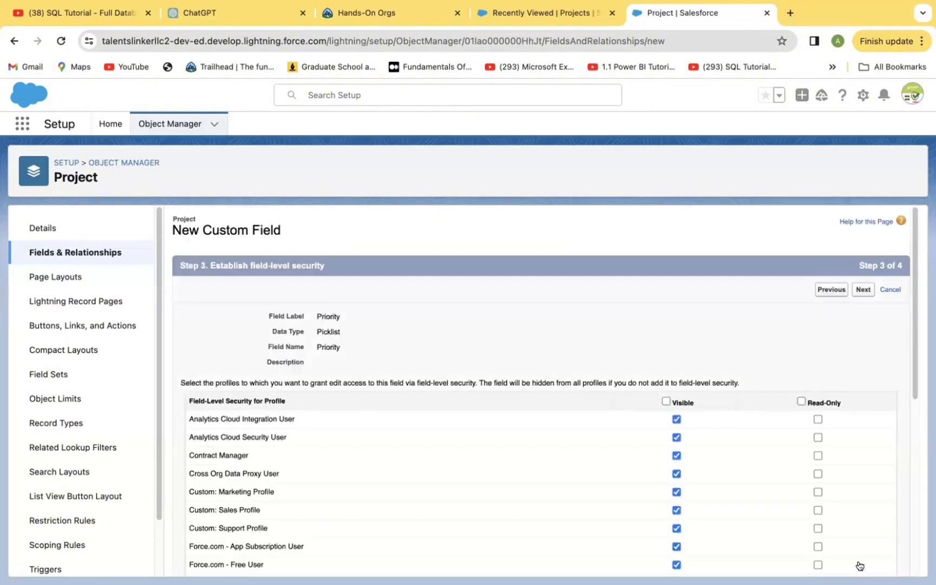
{"action": "left_click", "coordinate": [862, 290]}
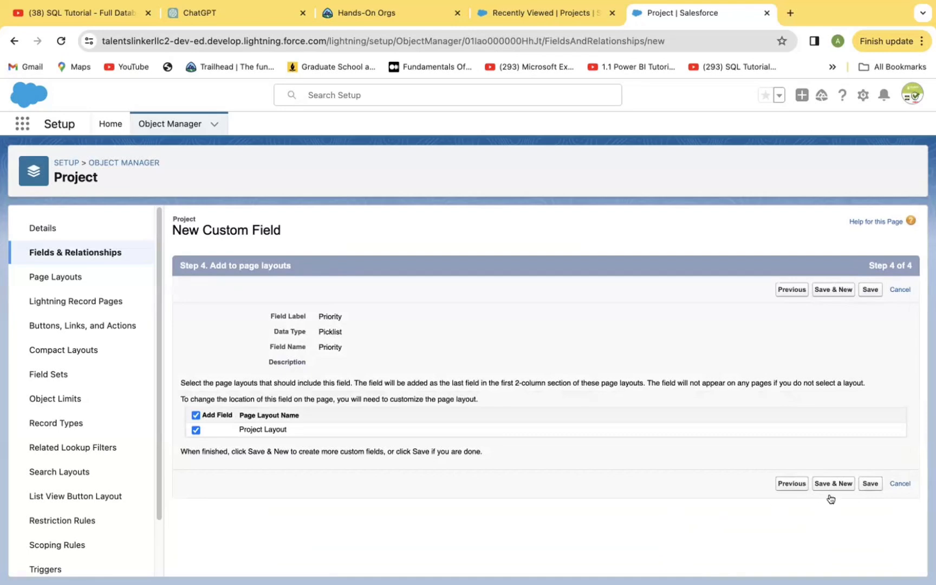
{"action": "left_click", "coordinate": [829, 482]}
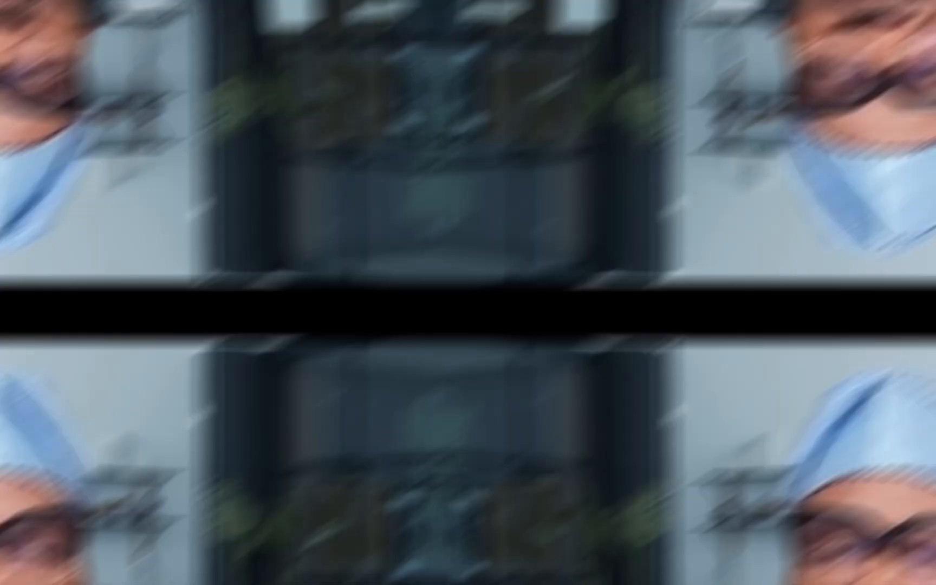